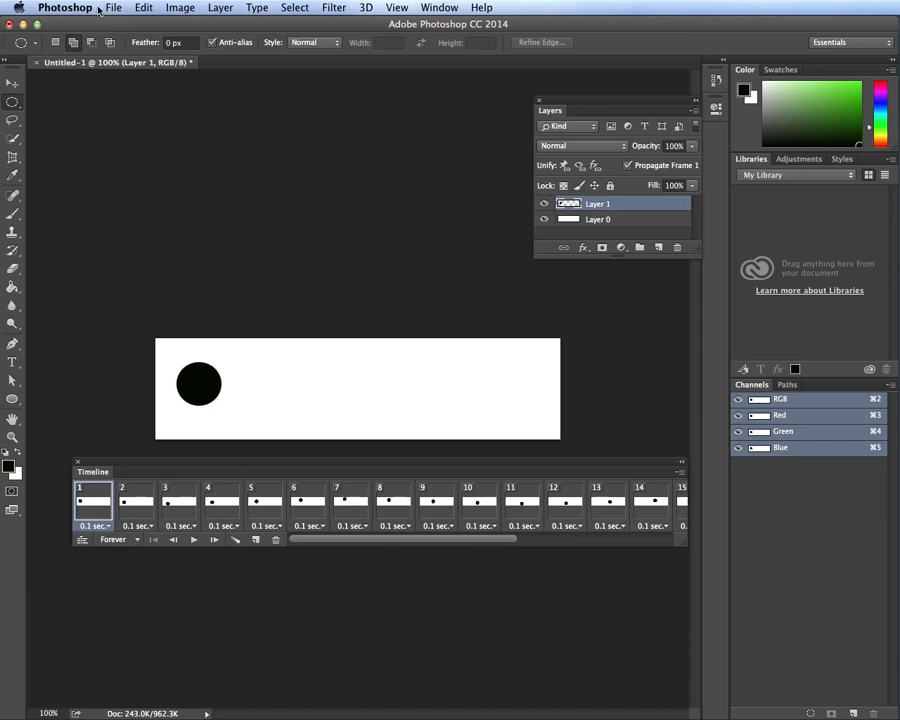
# Open the Render Video dialog from File > Export
pyautogui.click(113, 8)
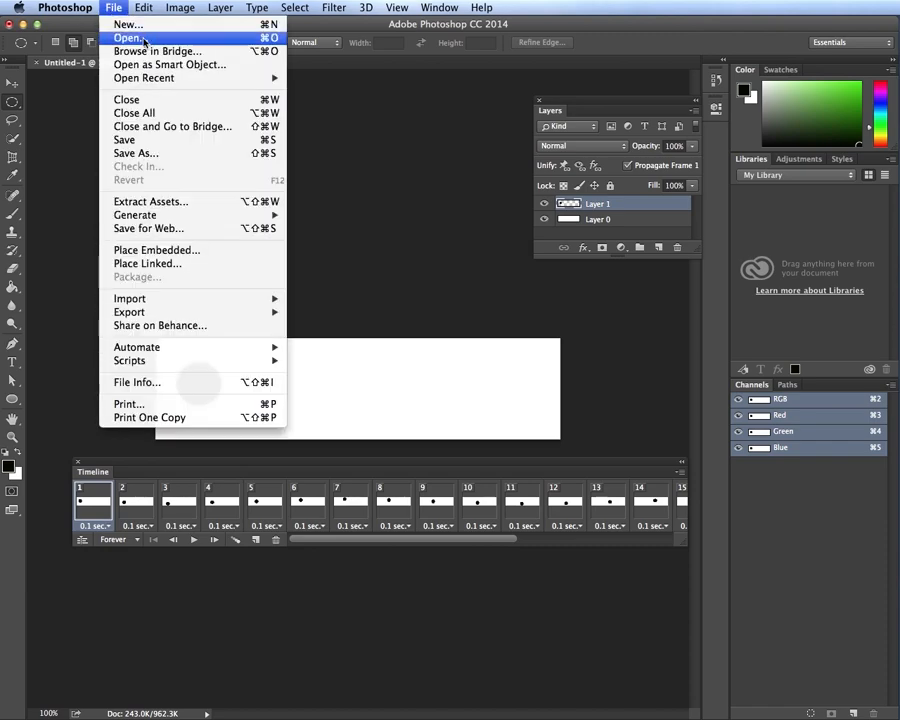
pyautogui.moveTo(189, 316)
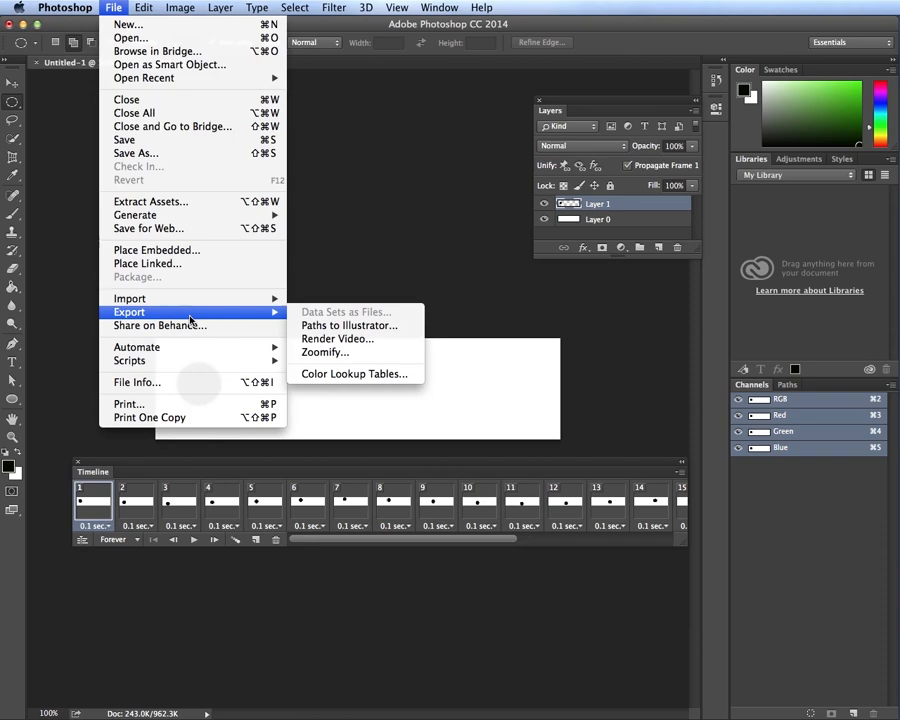
pyautogui.click(366, 341)
pyautogui.moveTo(726, 302); pyautogui.dragTo(217, 173)
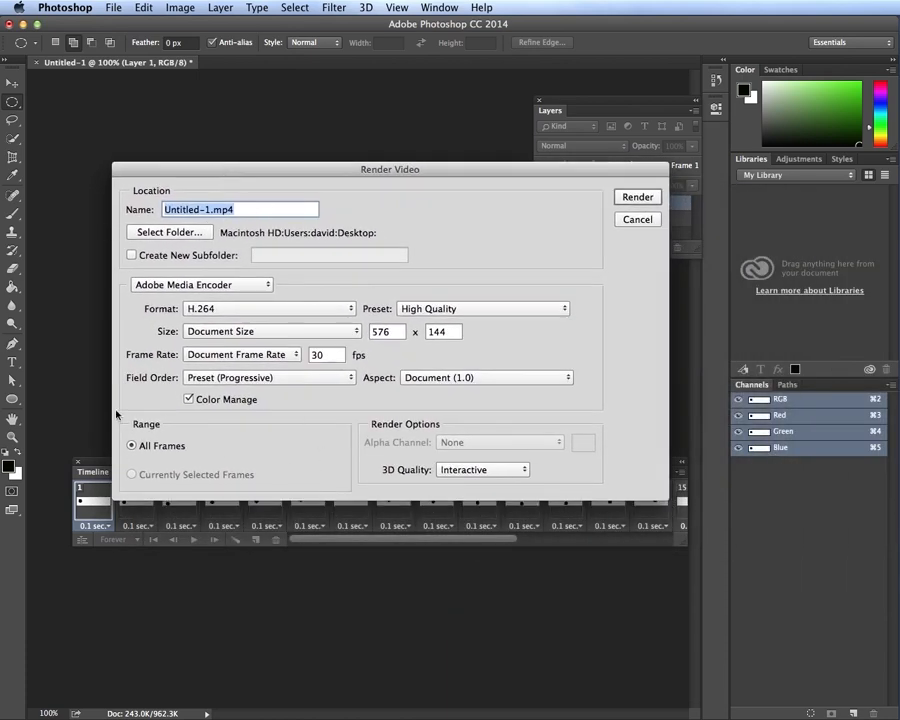
# Rename the output from Untitled-1 to ball.mp4 and choose Desktop as the destination folder
pyautogui.click(253, 211)
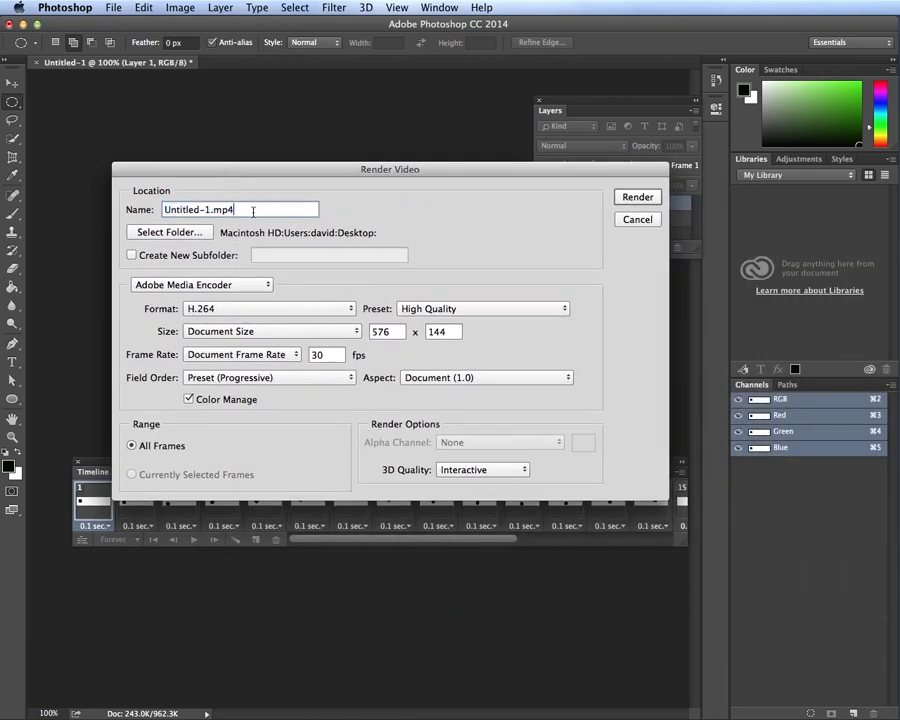
pyautogui.moveTo(211, 210); pyautogui.dragTo(124, 222)
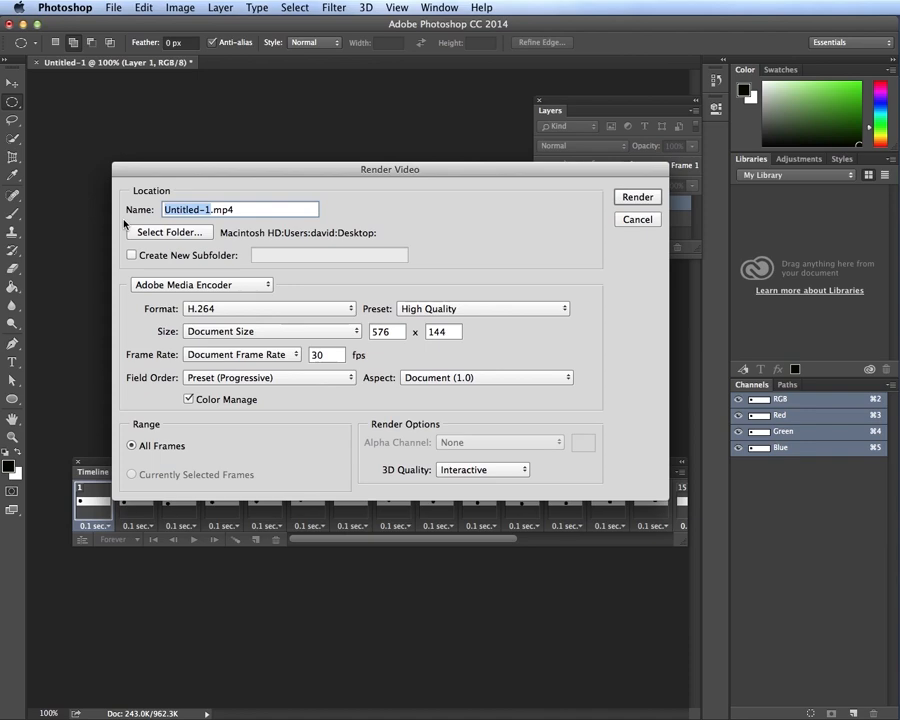
pyautogui.write('ball')
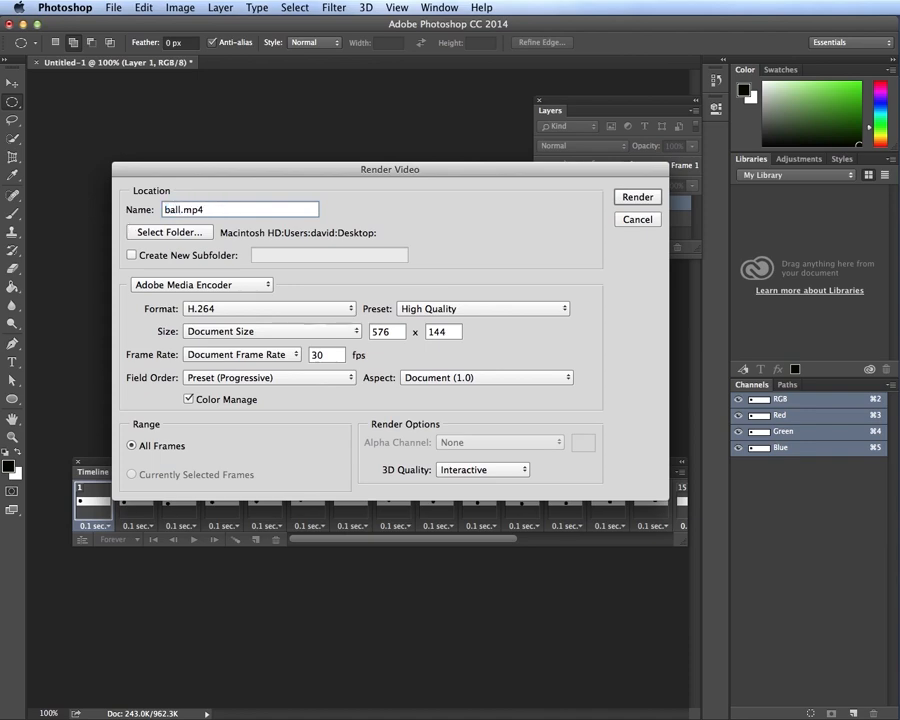
pyautogui.click(169, 234)
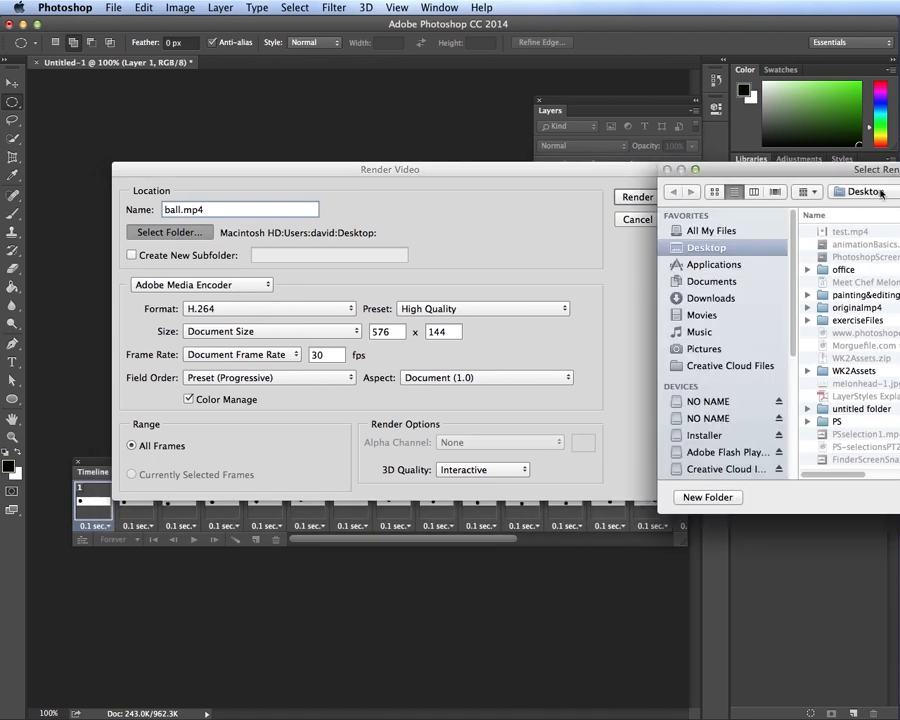
pyautogui.moveTo(784, 178); pyautogui.dragTo(284, 158)
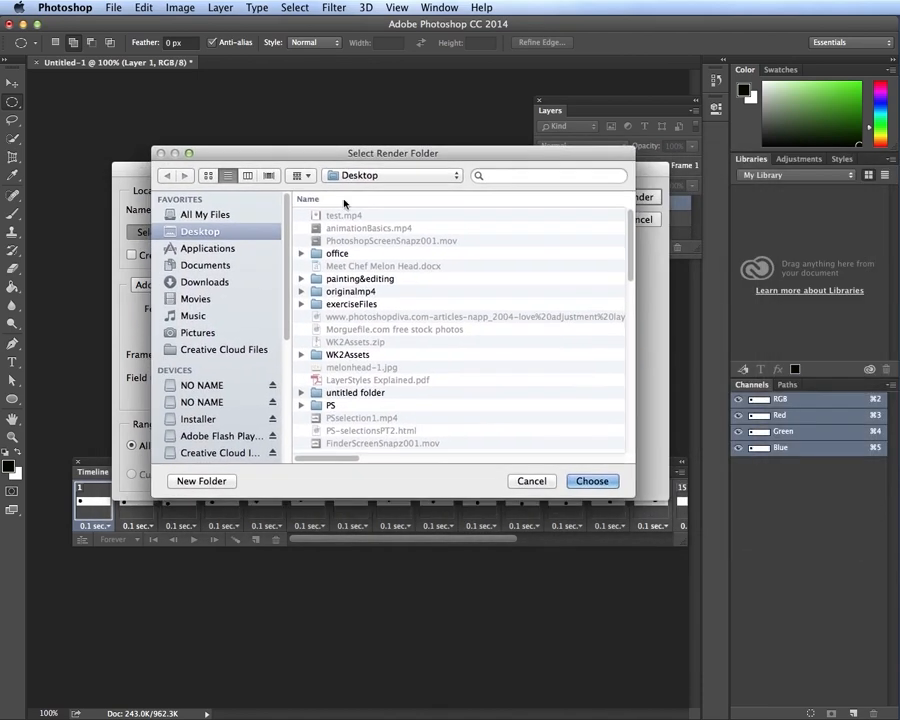
pyautogui.click(590, 478)
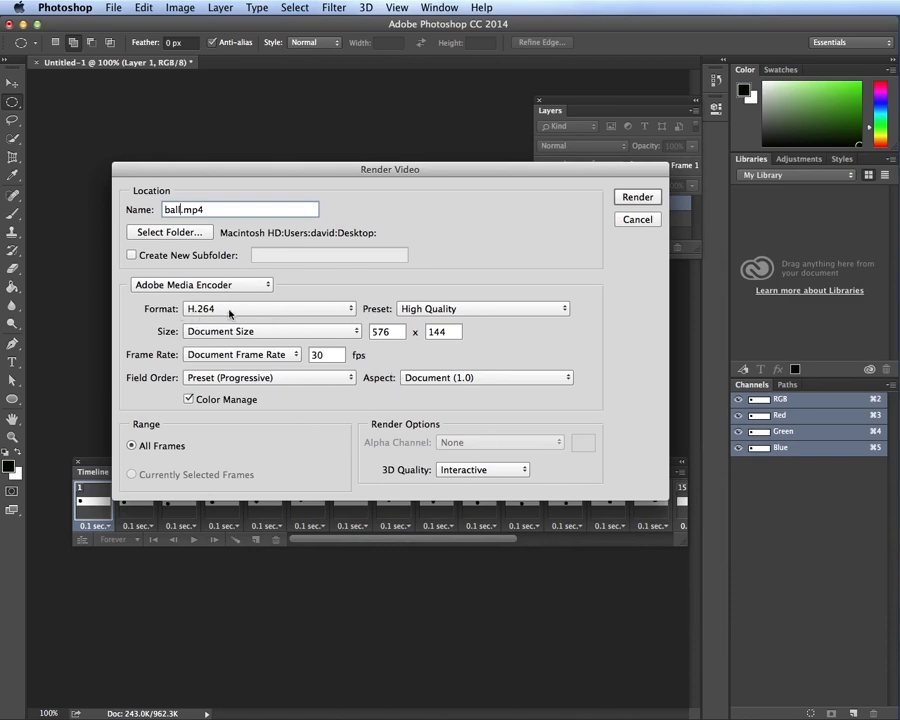
# Keep H.264 format, render ball.mp4, and position the resulting player window
pyautogui.click(243, 310)
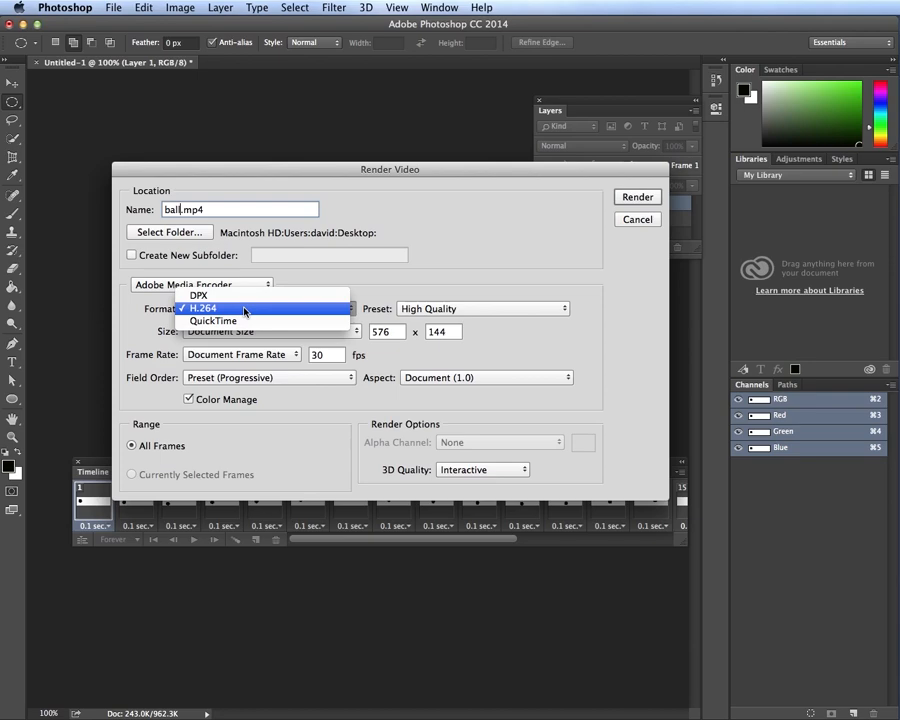
pyautogui.click(230, 309)
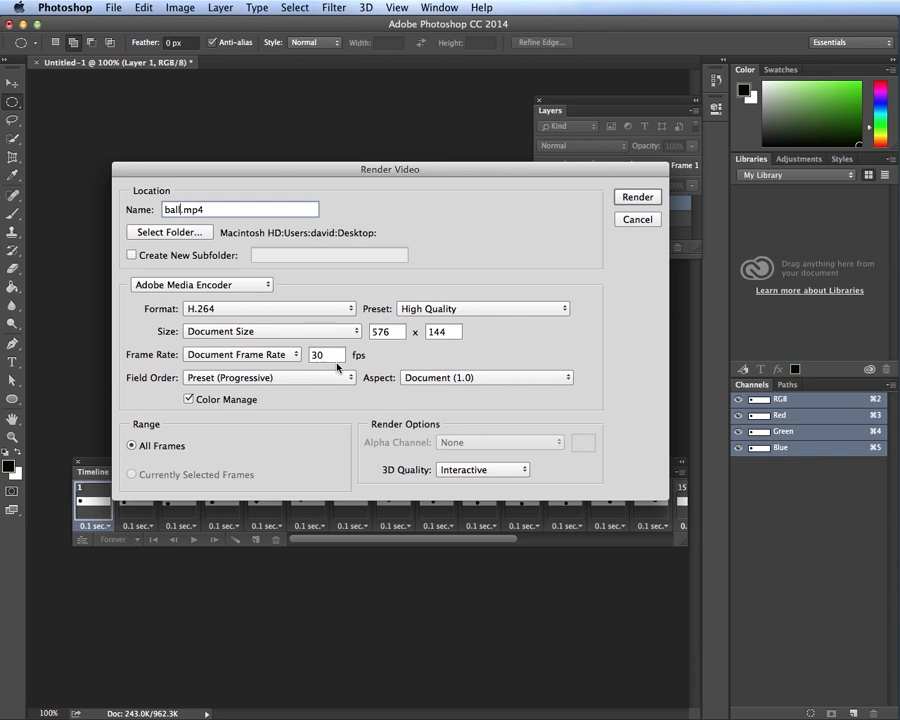
pyautogui.click(634, 201)
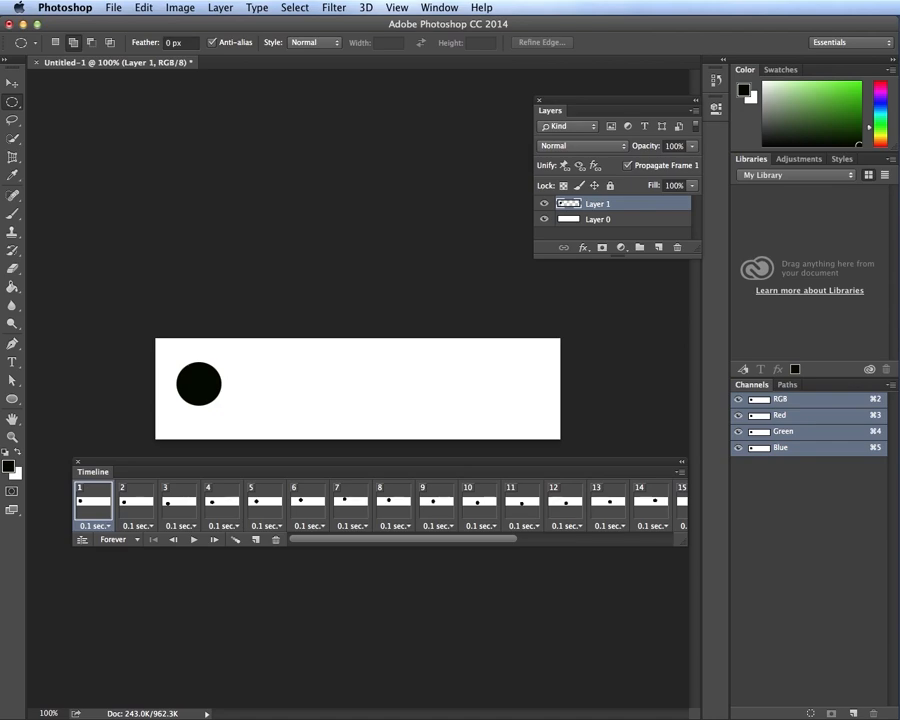
pyautogui.moveTo(252, 131); pyautogui.dragTo(375, 188)
# Play the rendered ball.mp4 video three times in QuickTime Player
pyautogui.click(375, 186)
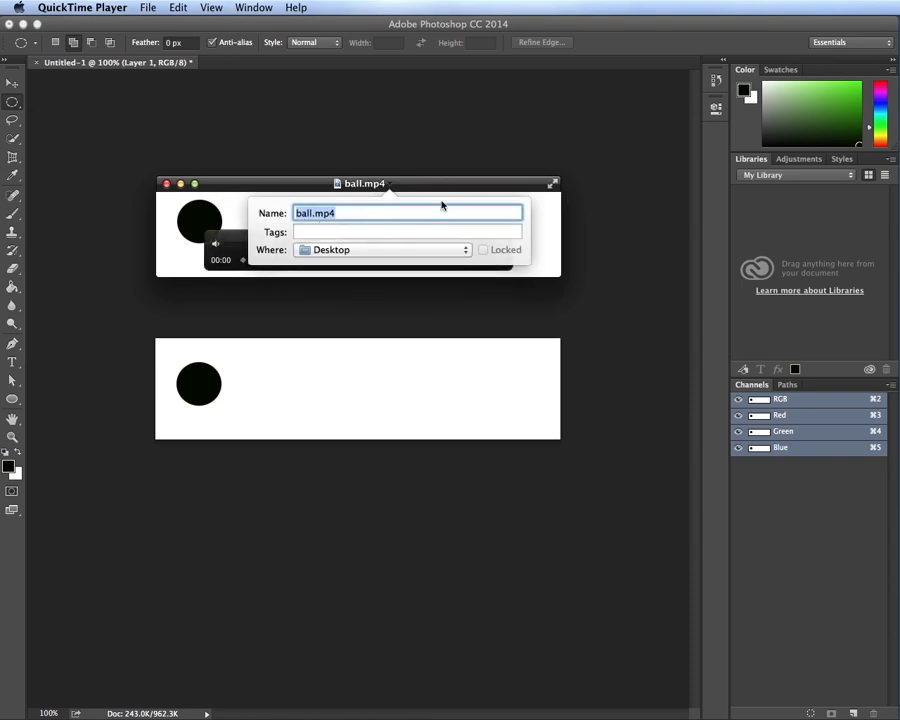
pyautogui.click(142, 241)
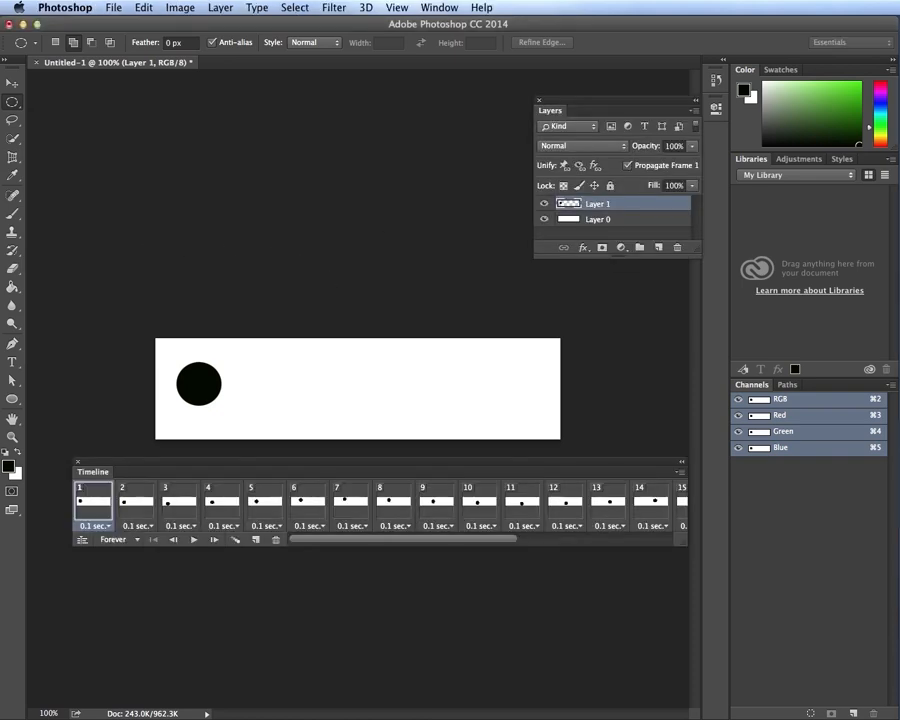
pyautogui.press('super+Tab')
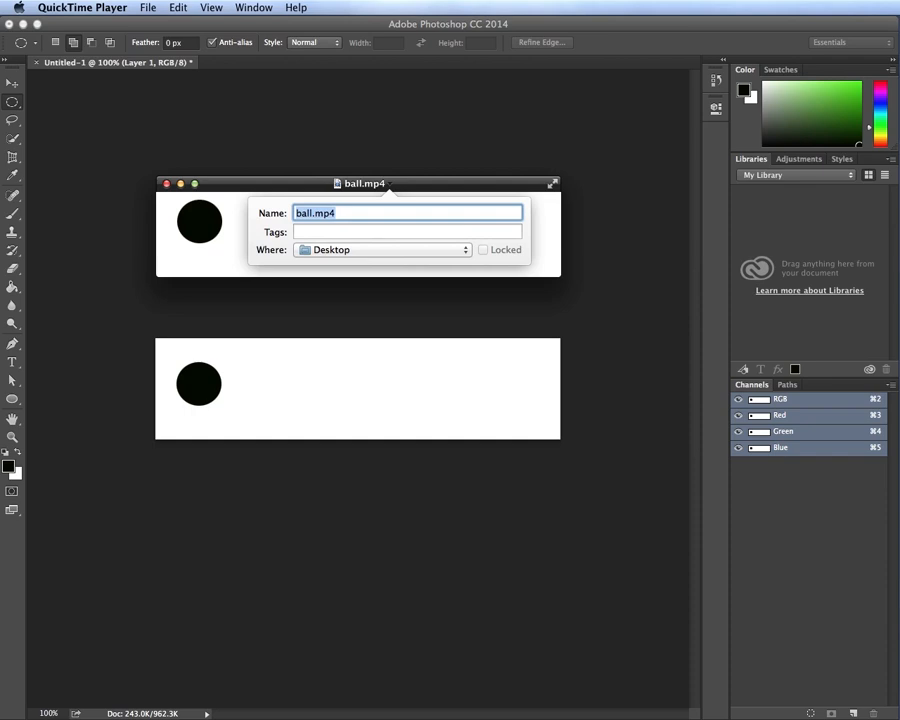
pyautogui.click(237, 208)
pyautogui.click(359, 244)
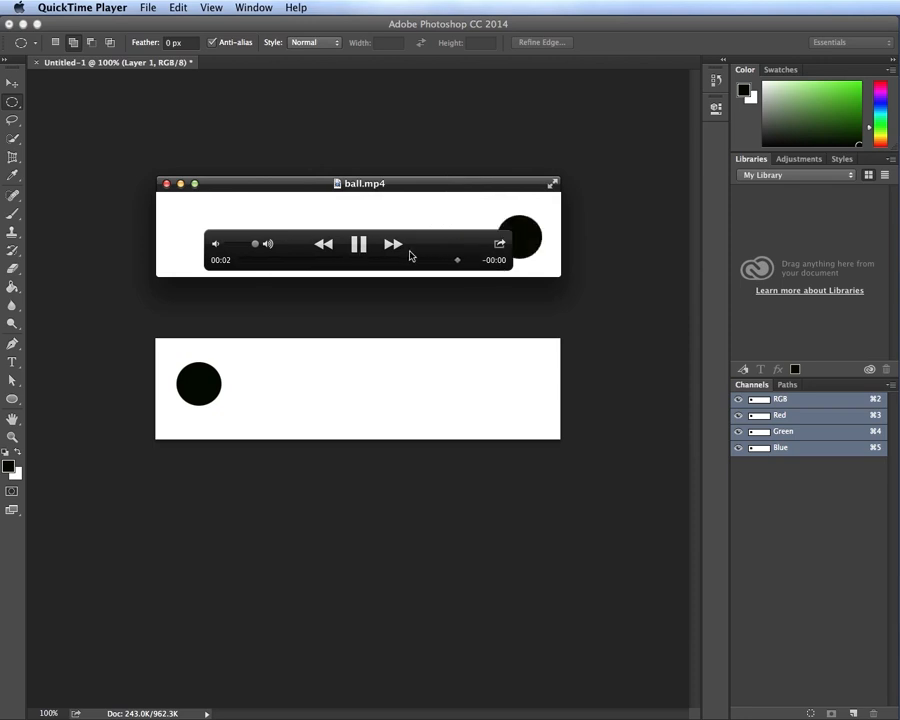
pyautogui.click(358, 245)
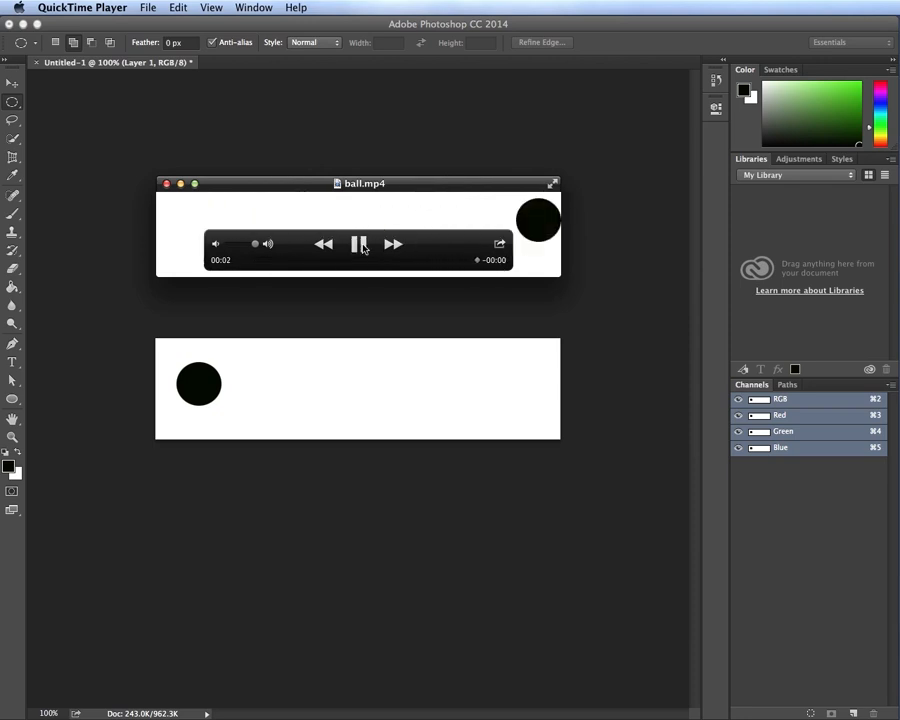
pyautogui.click(359, 245)
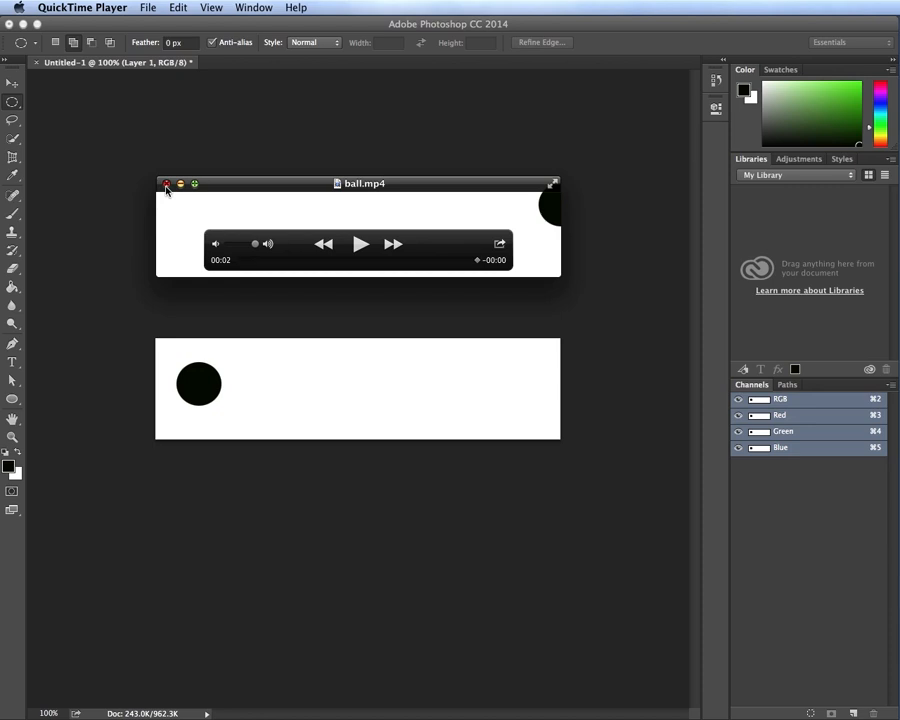
# Close the ball.mp4 window and return to Photoshop
pyautogui.click(166, 185)
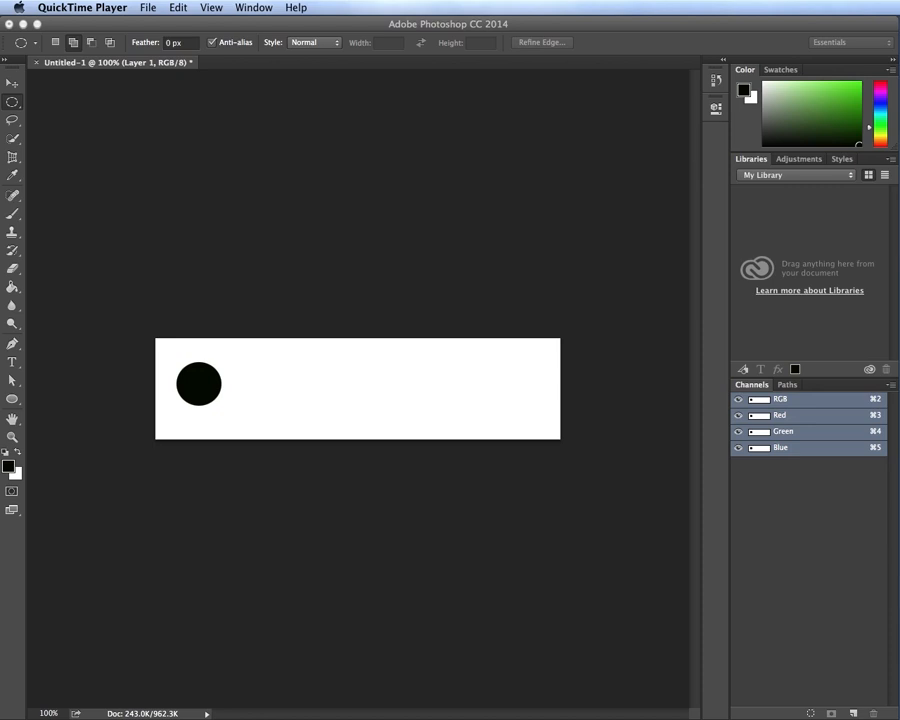
pyautogui.click(150, 10)
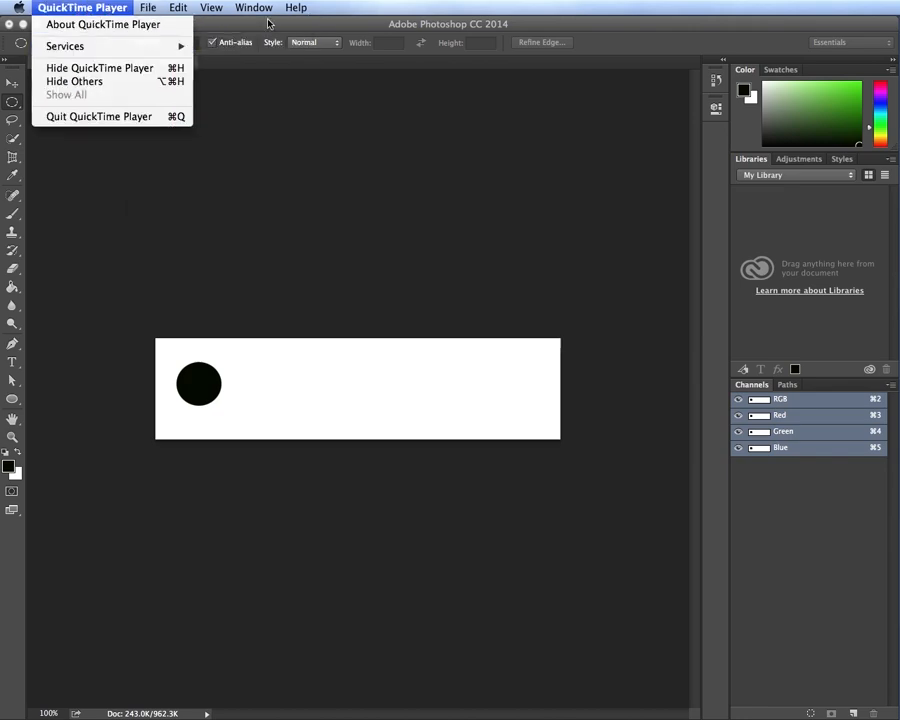
pyautogui.click(257, 24)
pyautogui.click(114, 7)
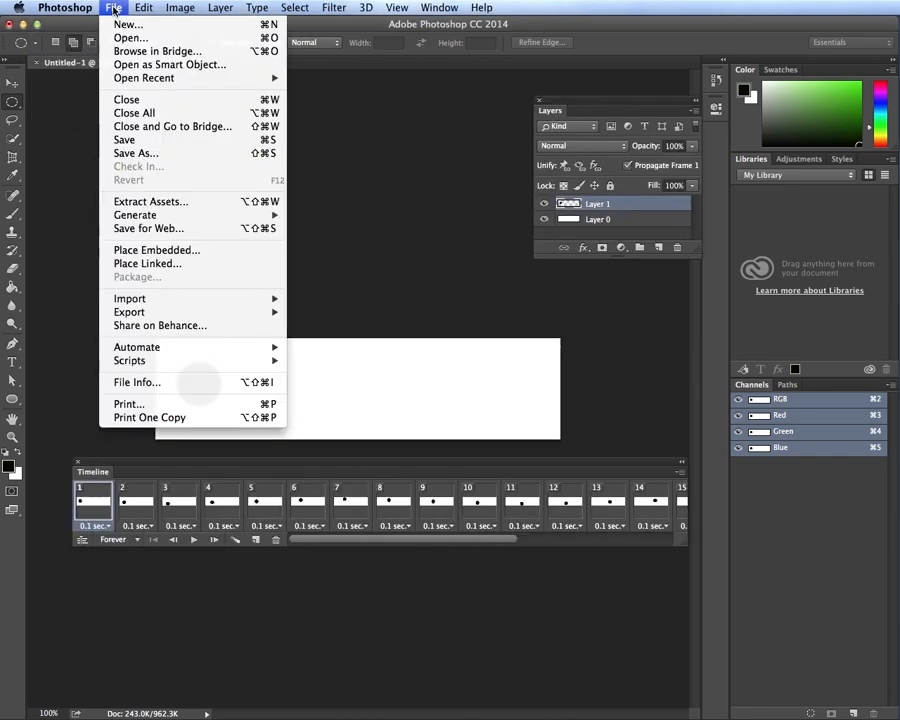
# Create Untitled-2 at 8 × 8 inches, 72 ppi, and collapse the Timeline panel to an icon
pyautogui.click(120, 25)
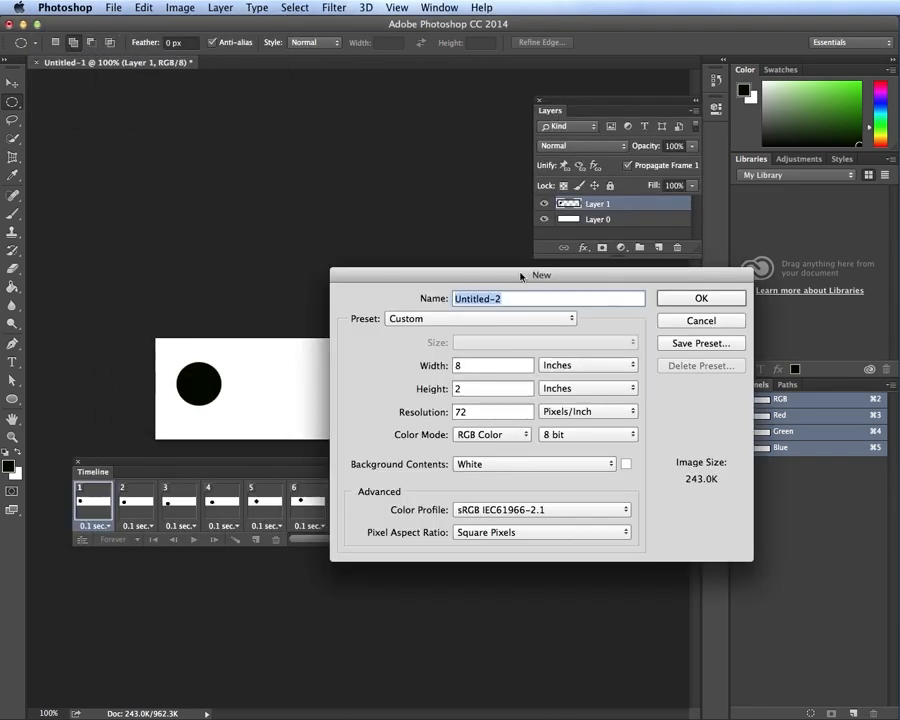
pyautogui.moveTo(520, 273); pyautogui.dragTo(389, 229)
pyautogui.click(350, 321)
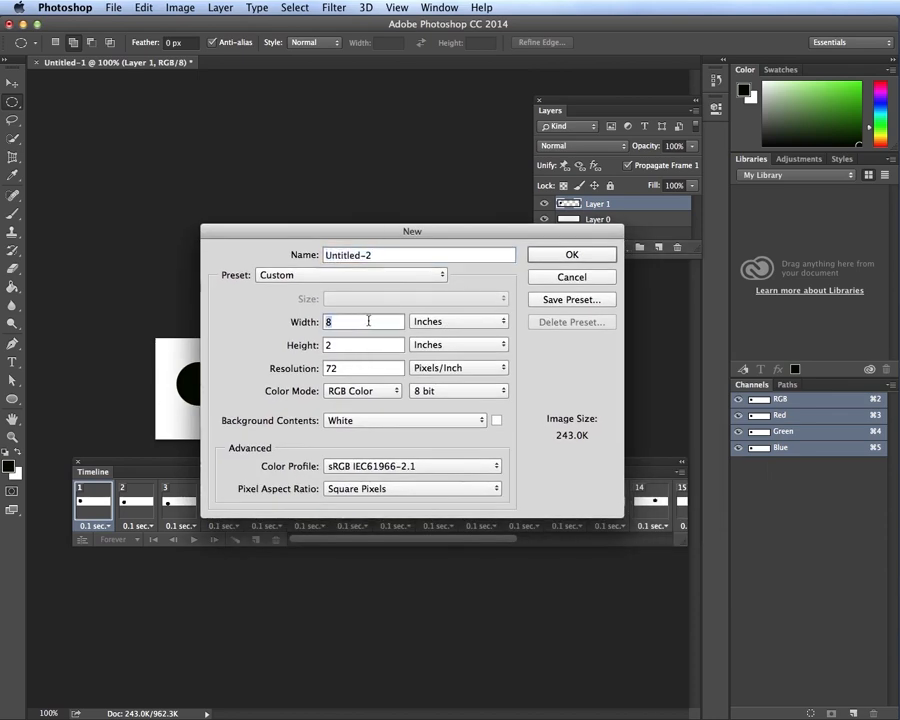
pyautogui.click(340, 345)
pyautogui.write('8')
pyautogui.click(574, 257)
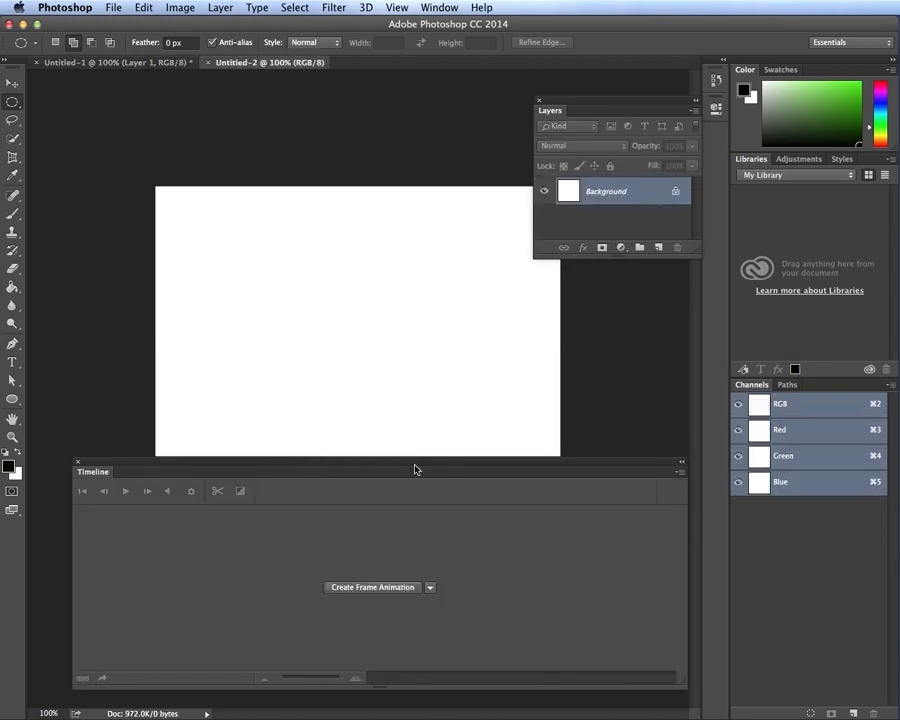
pyautogui.click(681, 462)
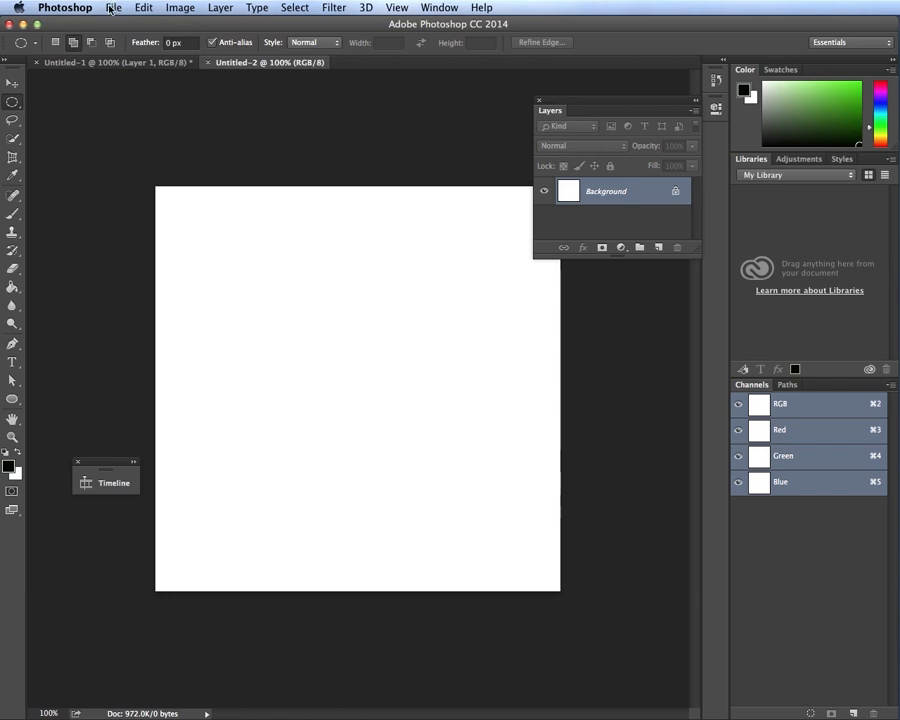
# Import BIGEXPL.MOV from the Desktop as a new video layer, Layer 1
pyautogui.click(215, 8)
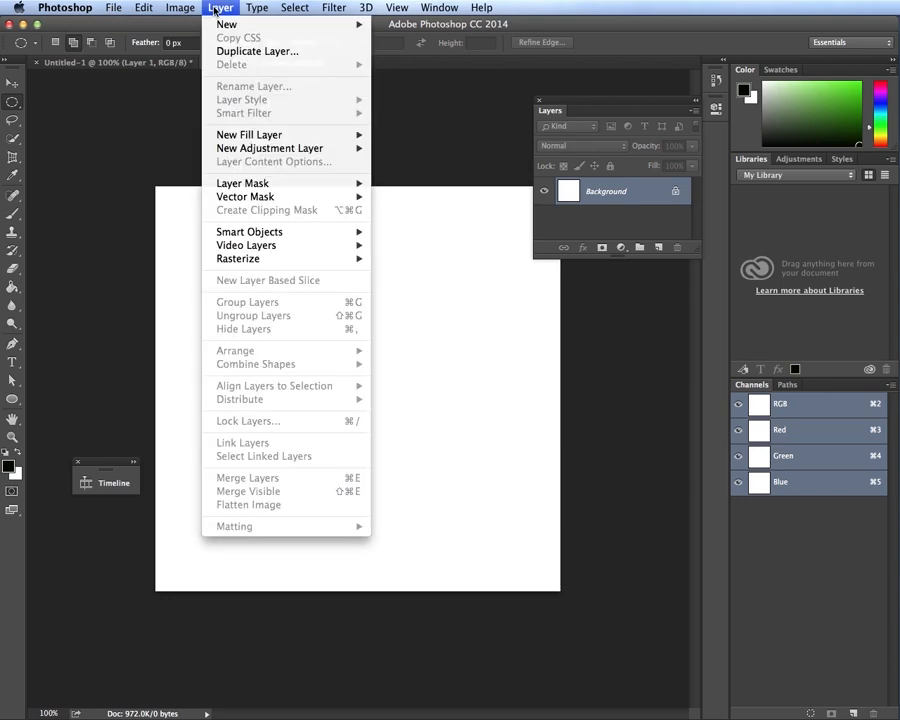
pyautogui.moveTo(293, 253)
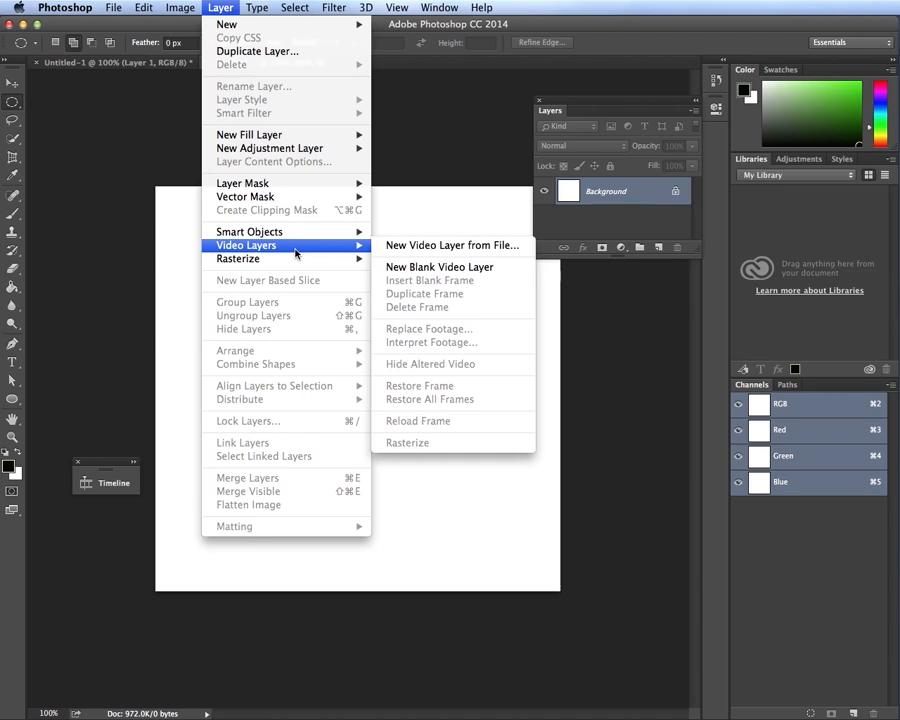
pyautogui.click(448, 246)
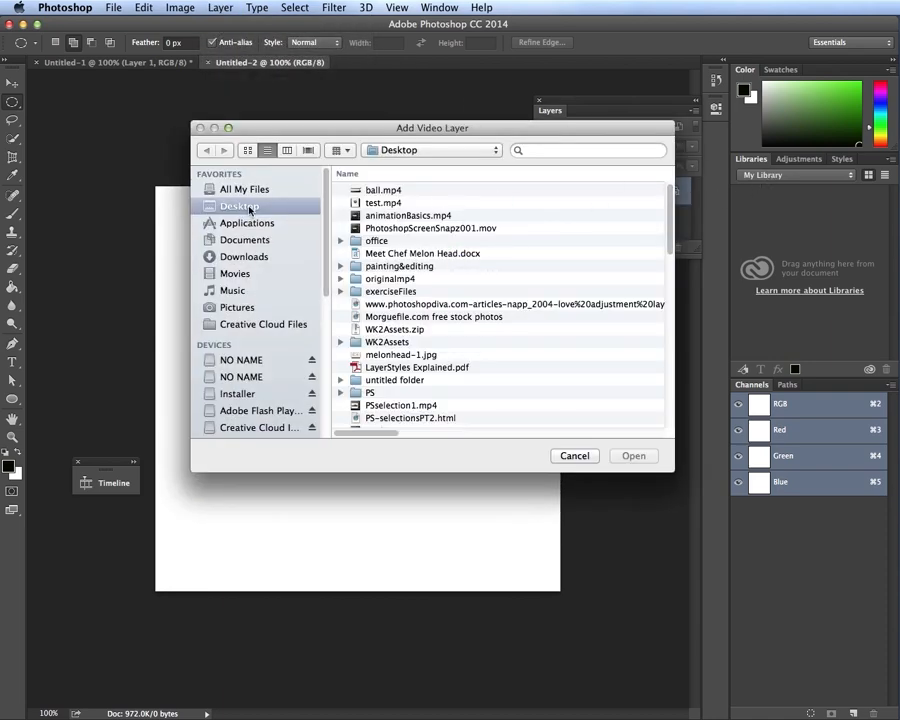
pyautogui.moveTo(668, 222); pyautogui.dragTo(690, 421)
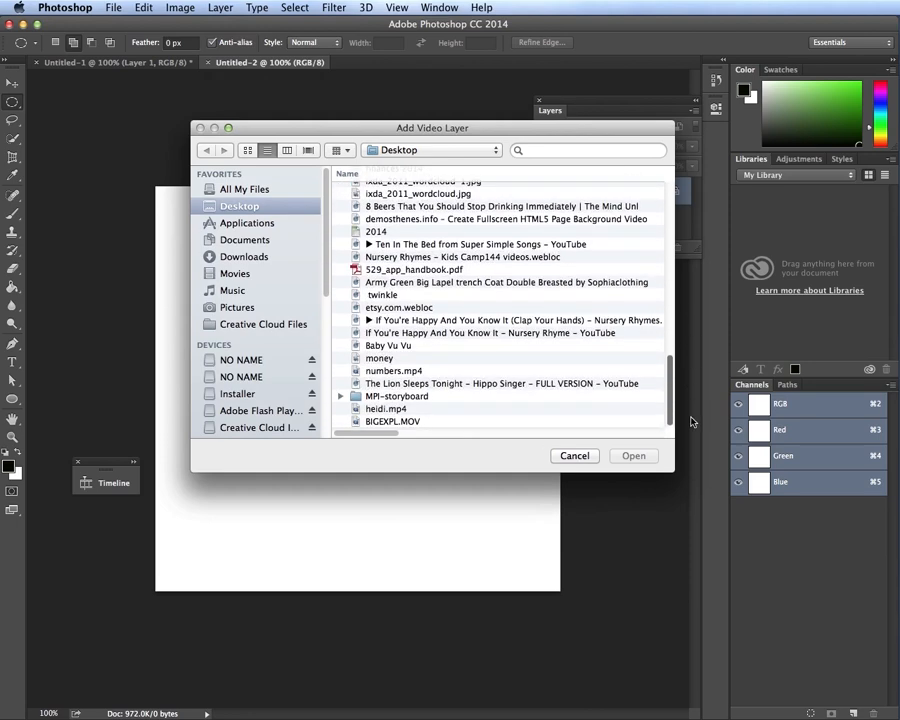
pyautogui.click(410, 421)
pyautogui.click(641, 457)
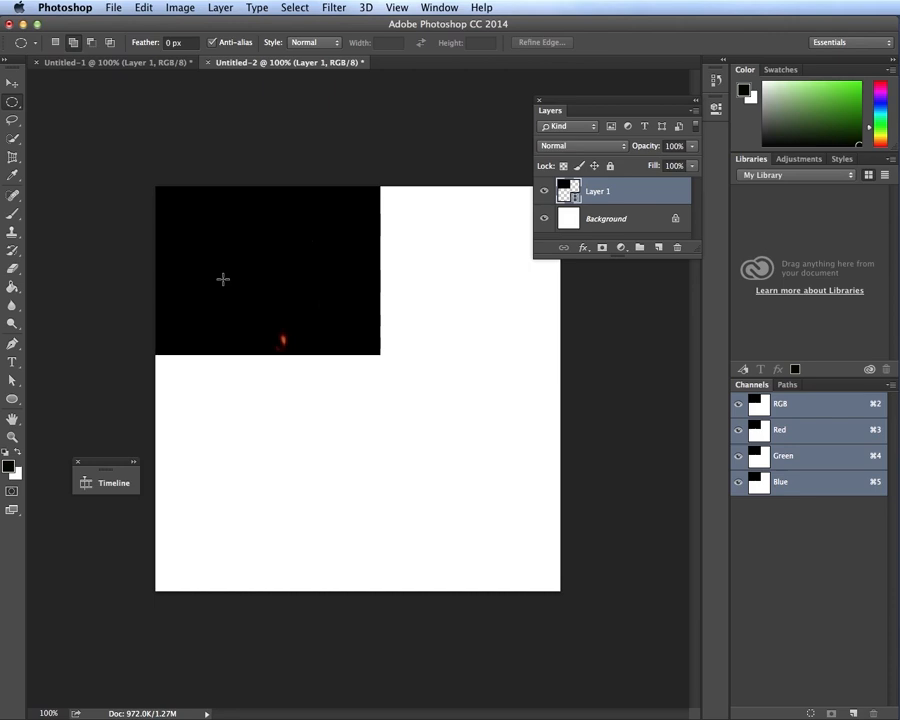
# Toggle Layer 1's visibility to compare, then open the Timeline panel
pyautogui.click(544, 195)
pyautogui.click(544, 195)
pyautogui.click(544, 195)
pyautogui.click(544, 195)
pyautogui.click(544, 195)
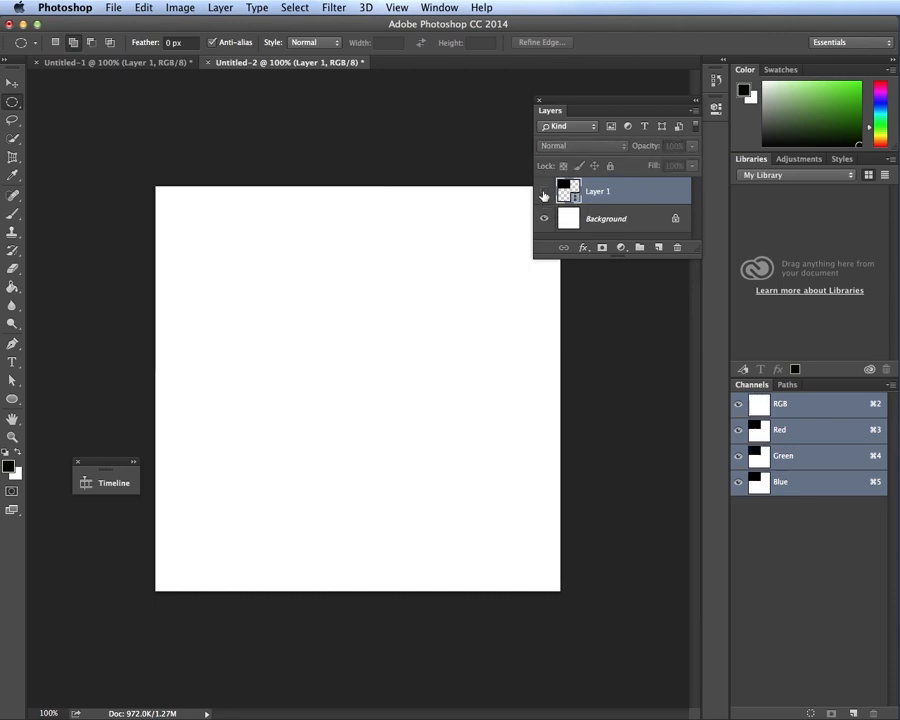
pyautogui.click(544, 193)
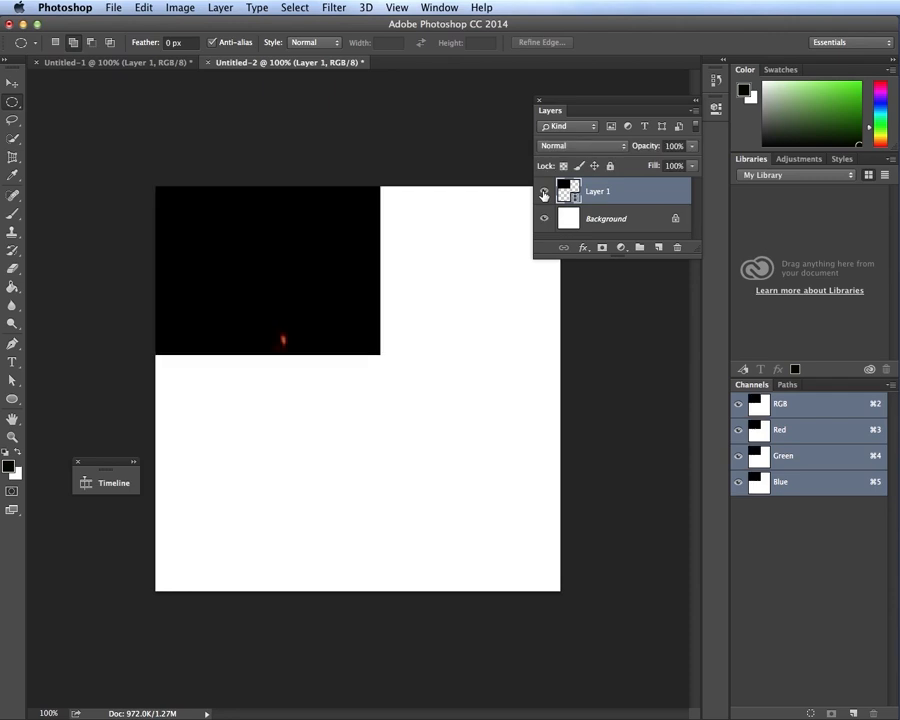
pyautogui.click(119, 489)
pyautogui.moveTo(291, 528); pyautogui.dragTo(210, 428)
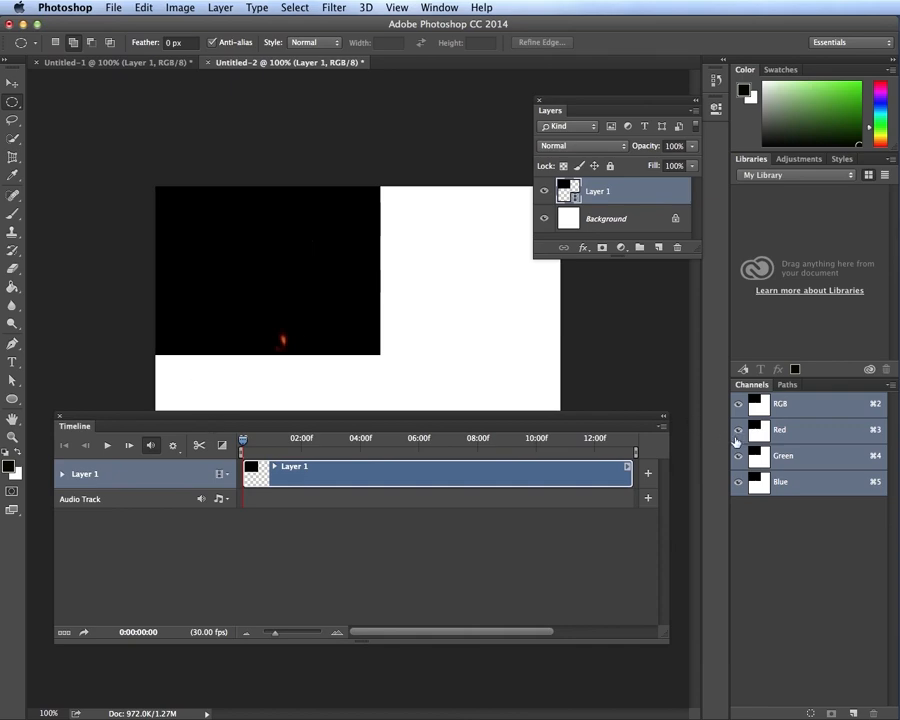
# Centre Layer 1's video frame on the canvas with the Move tool and resize the Timeline
pyautogui.click(450, 567)
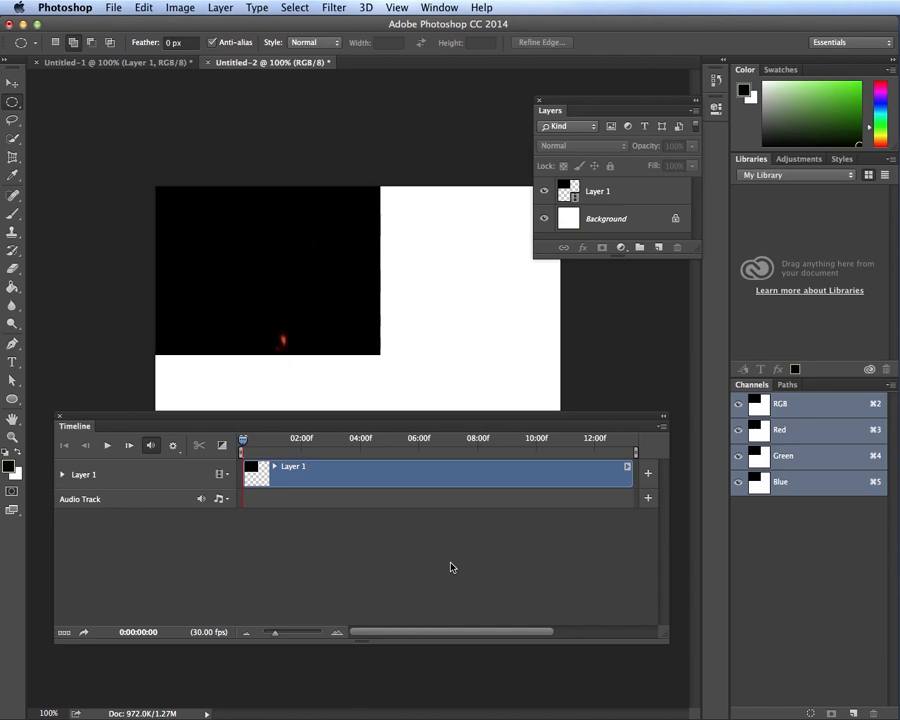
pyautogui.click(12, 83)
pyautogui.click(381, 326)
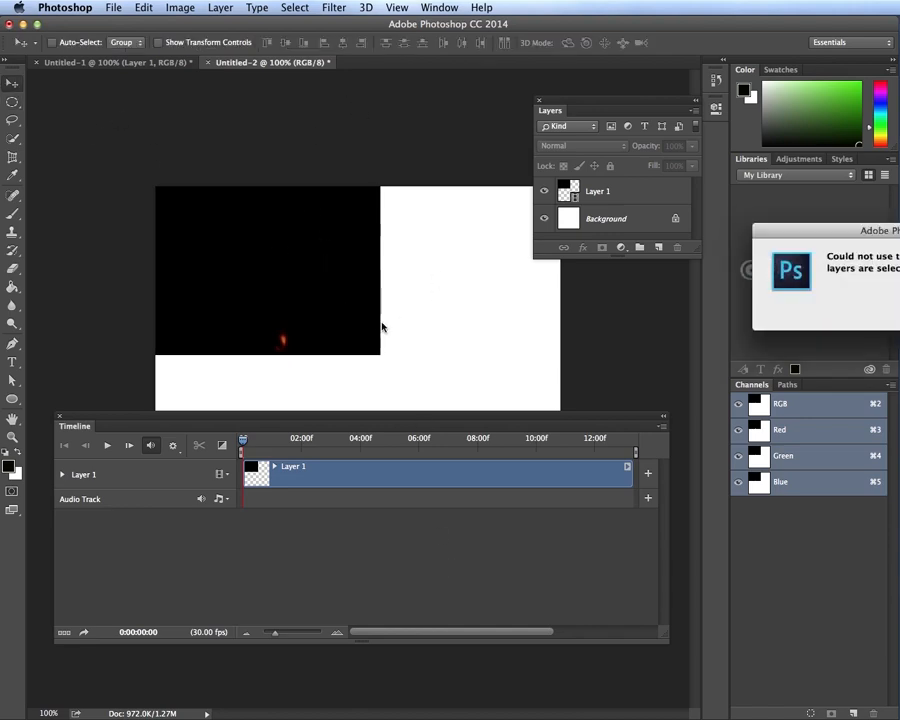
pyautogui.press('Return')
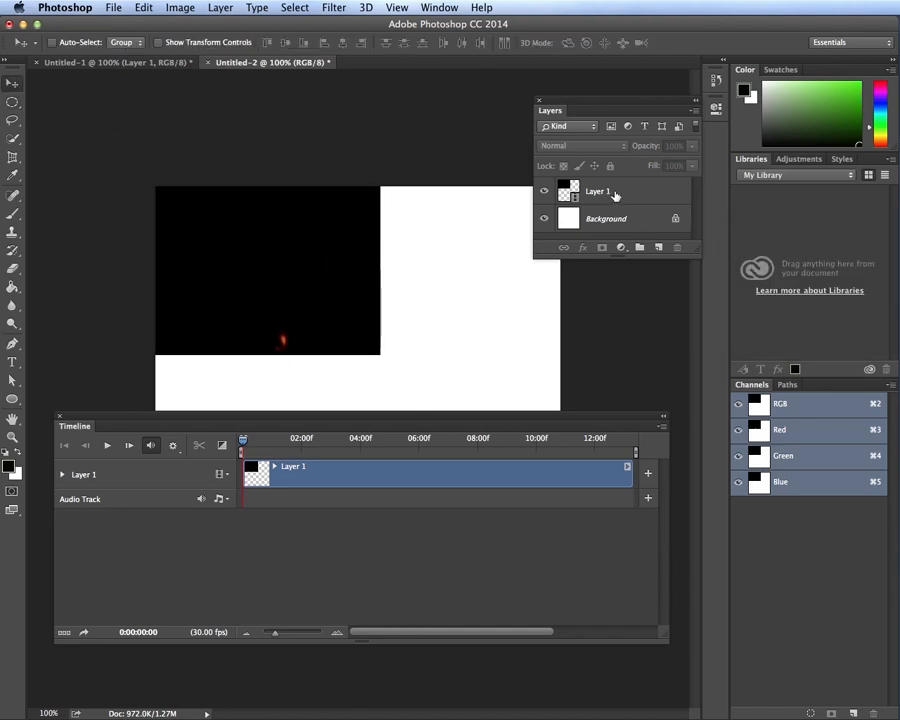
pyautogui.click(617, 193)
pyautogui.moveTo(257, 279); pyautogui.dragTo(347, 348)
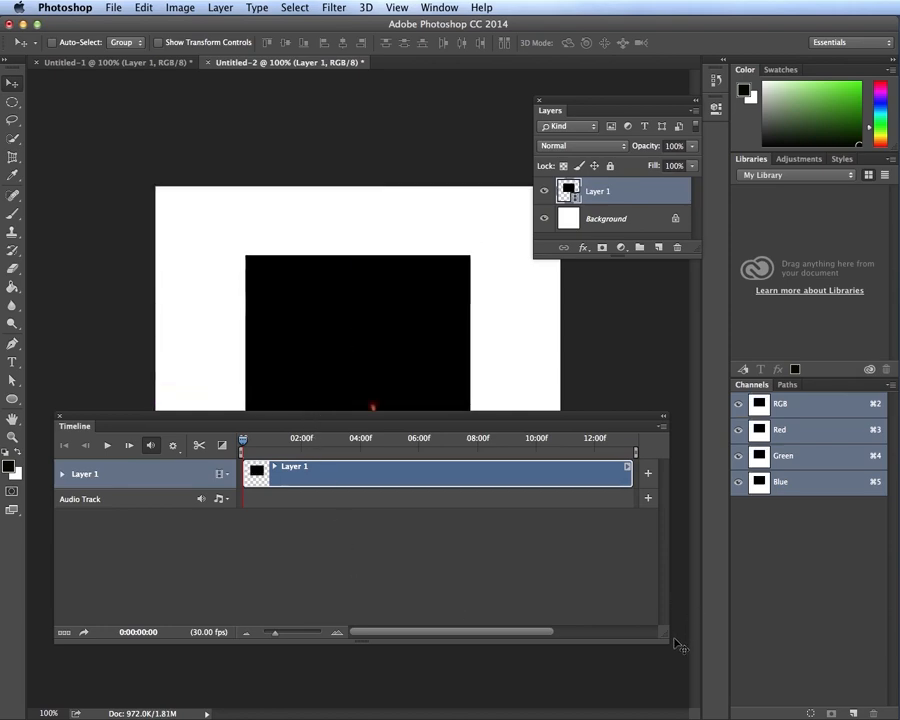
pyautogui.moveTo(662, 643); pyautogui.dragTo(662, 540)
pyautogui.moveTo(532, 415); pyautogui.dragTo(535, 516)
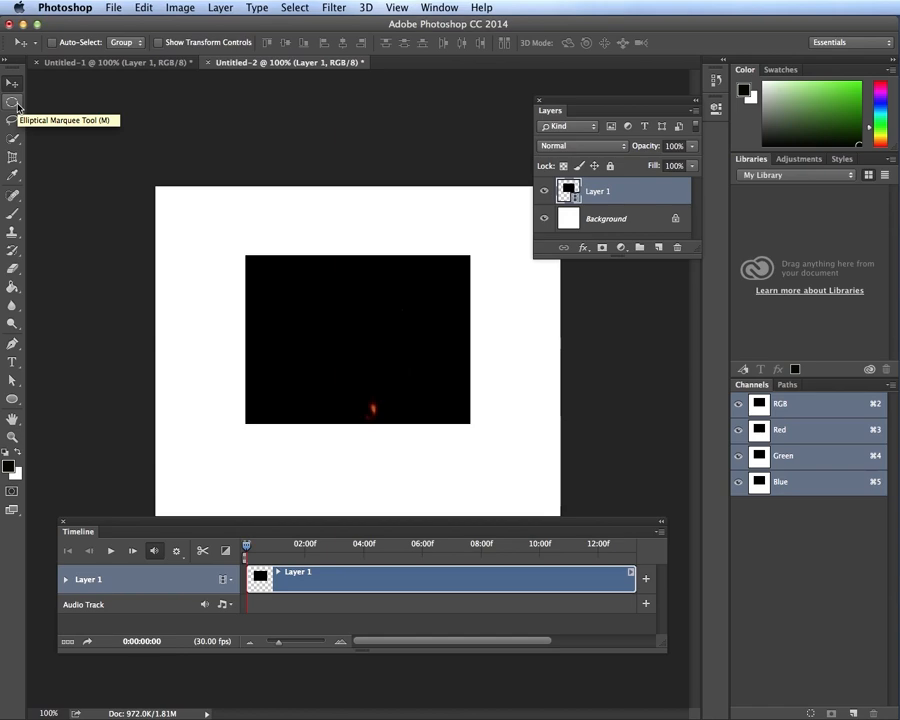
# Draw a roughly 3-inch elliptical selection over the video's centre, nudged slightly left
pyautogui.click(17, 105)
pyautogui.click(70, 112)
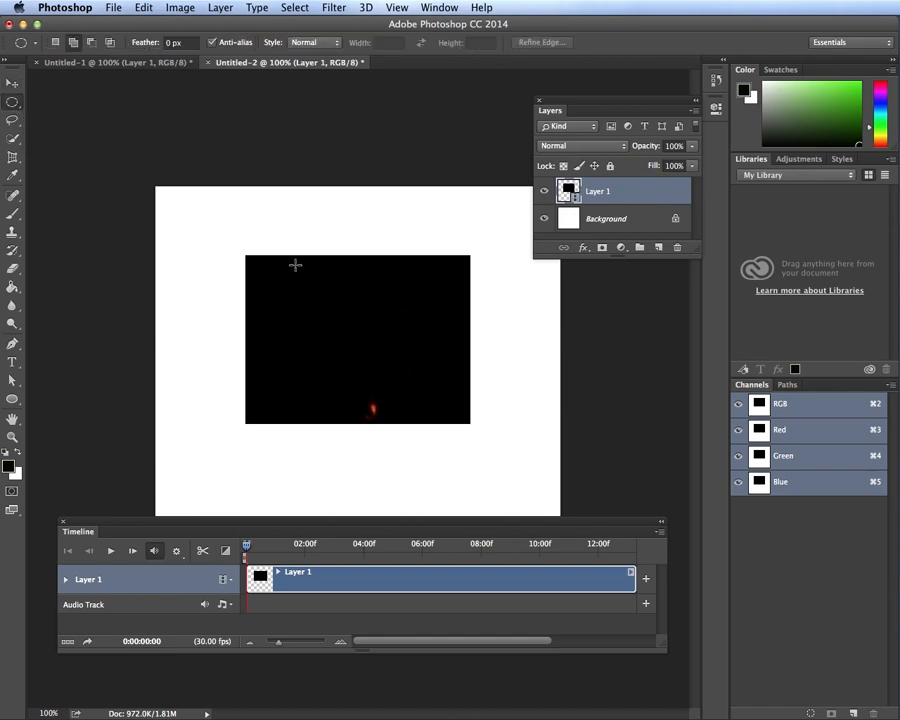
pyautogui.moveTo(294, 263); pyautogui.dragTo(446, 417)
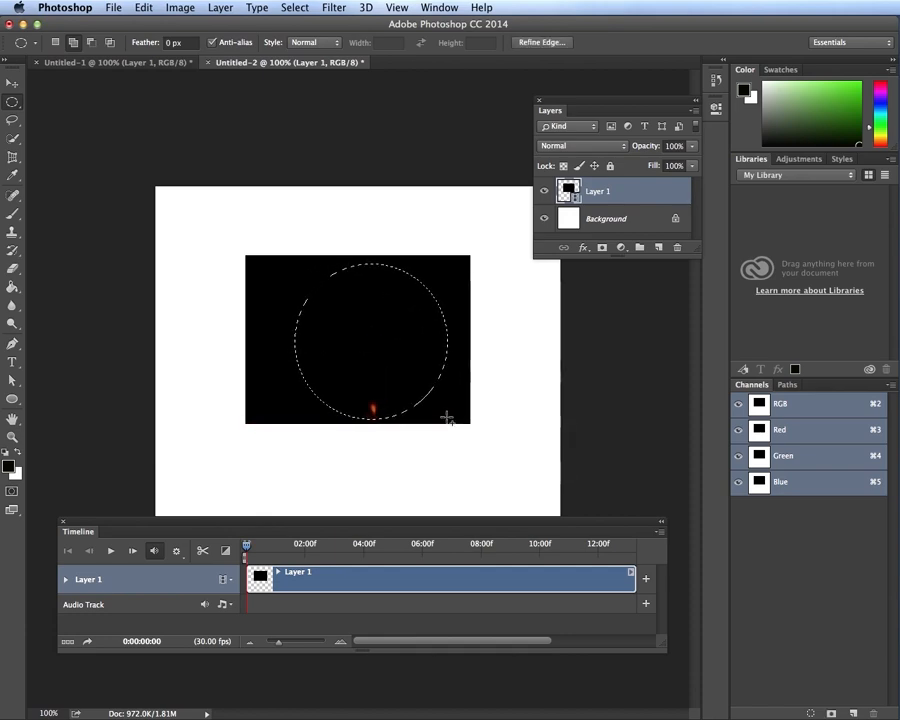
pyautogui.press('Left')
pyautogui.press('Left')
pyautogui.press('Left')
pyautogui.press('Left')
pyautogui.press('Left')
pyautogui.press('Left')
pyautogui.press('Left')
pyautogui.press('Left')
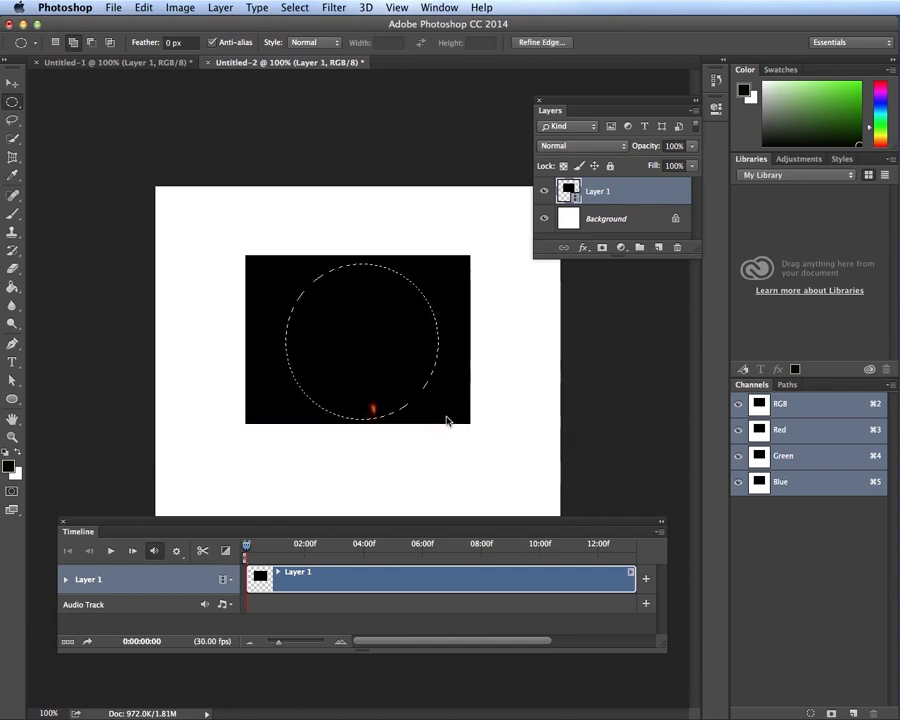
pyautogui.press('Left')
pyautogui.press('Left')
pyautogui.press('Left')
pyautogui.press('Left')
pyautogui.press('Left')
pyautogui.press('Left')
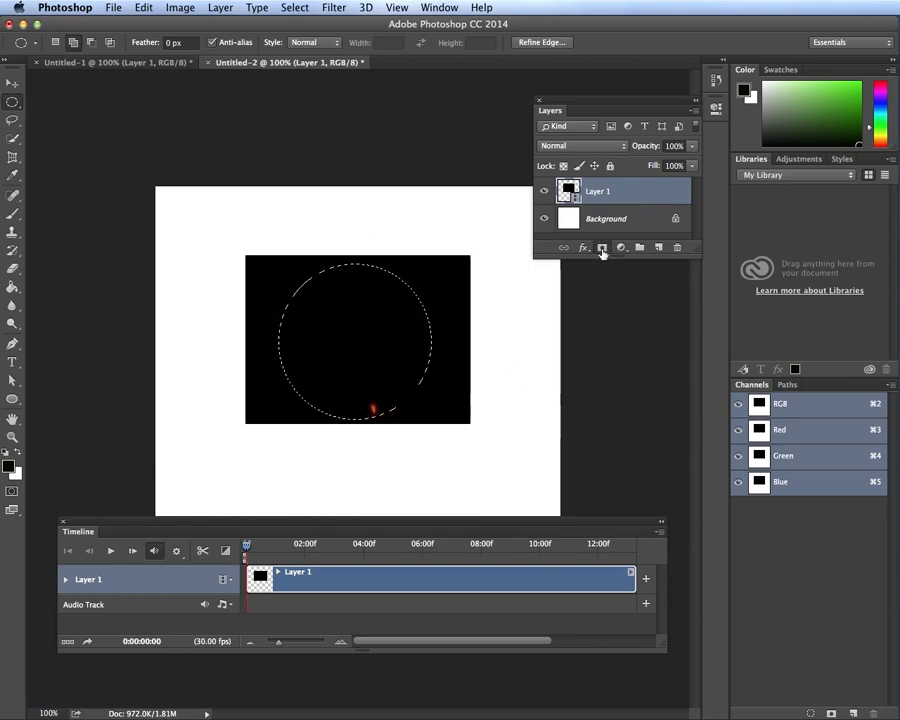
# Add a circular layer mask to Layer 1, then preview the explosion by playing and scrubbing
pyautogui.click(601, 248)
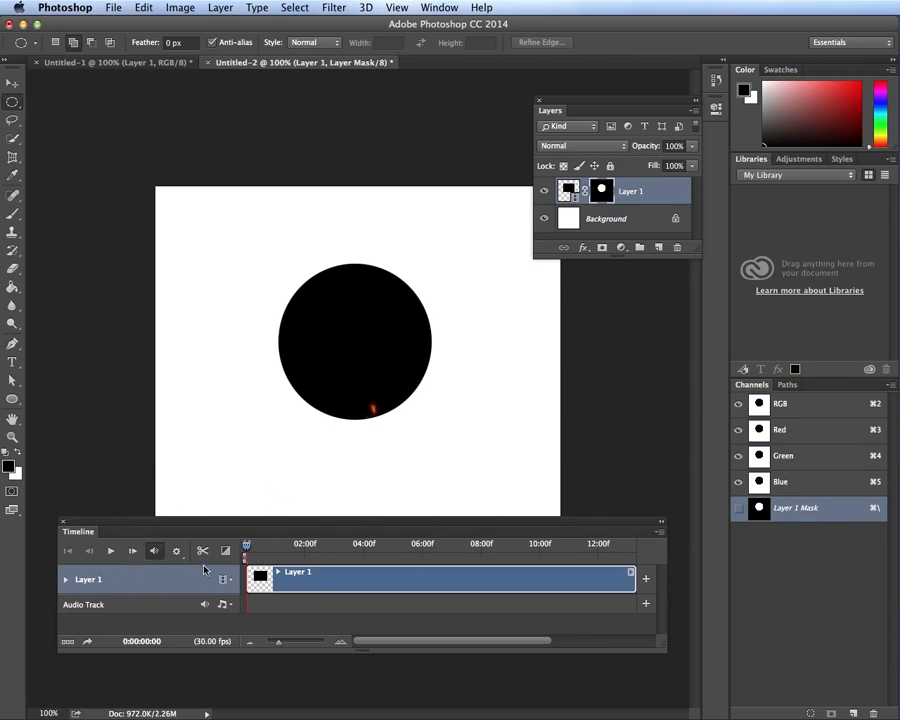
pyautogui.click(112, 556)
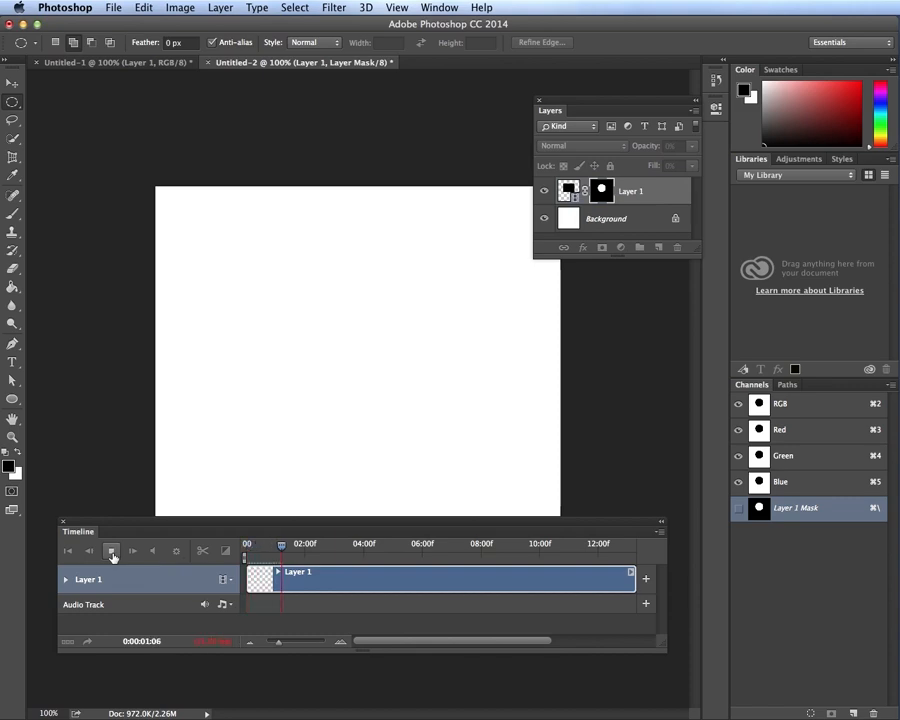
pyautogui.click(112, 556)
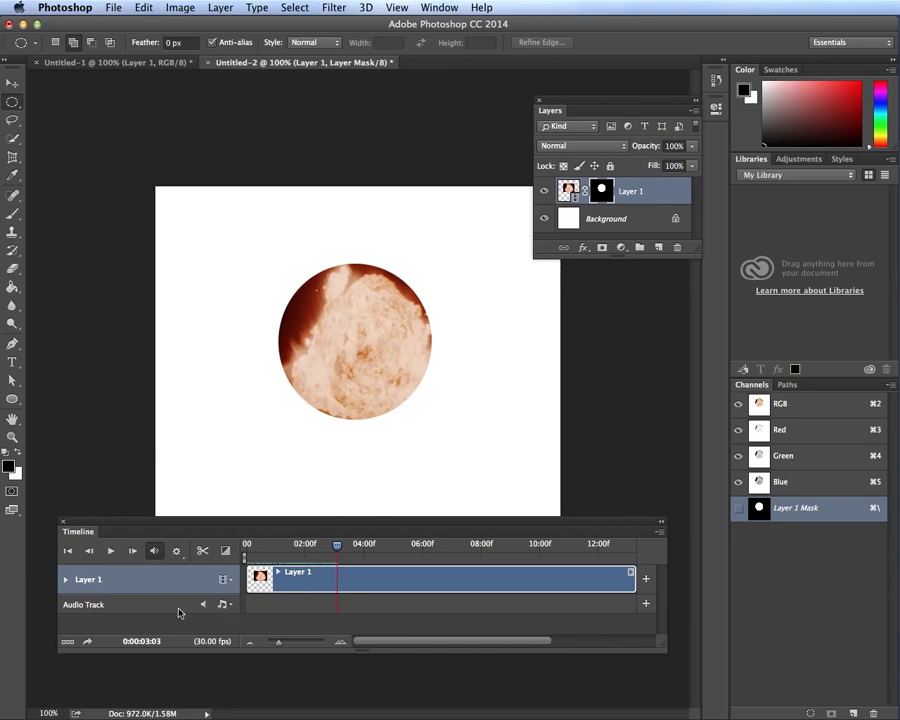
pyautogui.click(112, 555)
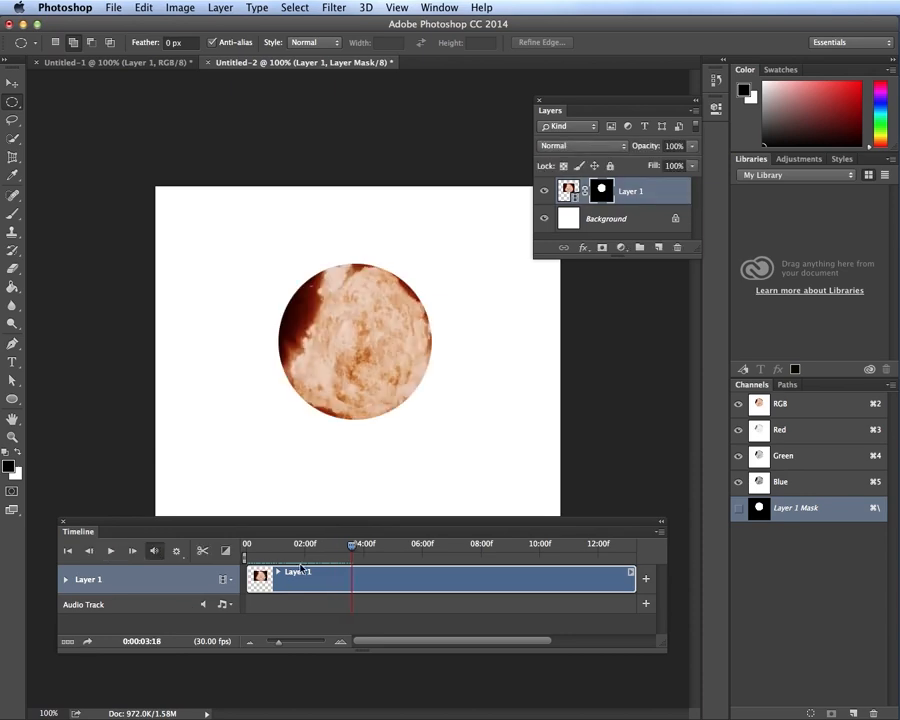
pyautogui.moveTo(353, 547)
pyautogui.mouseDown()
pyautogui.moveTo(295, 550)
pyautogui.moveTo(580, 550)
pyautogui.moveTo(343, 546)
pyautogui.mouseUp()
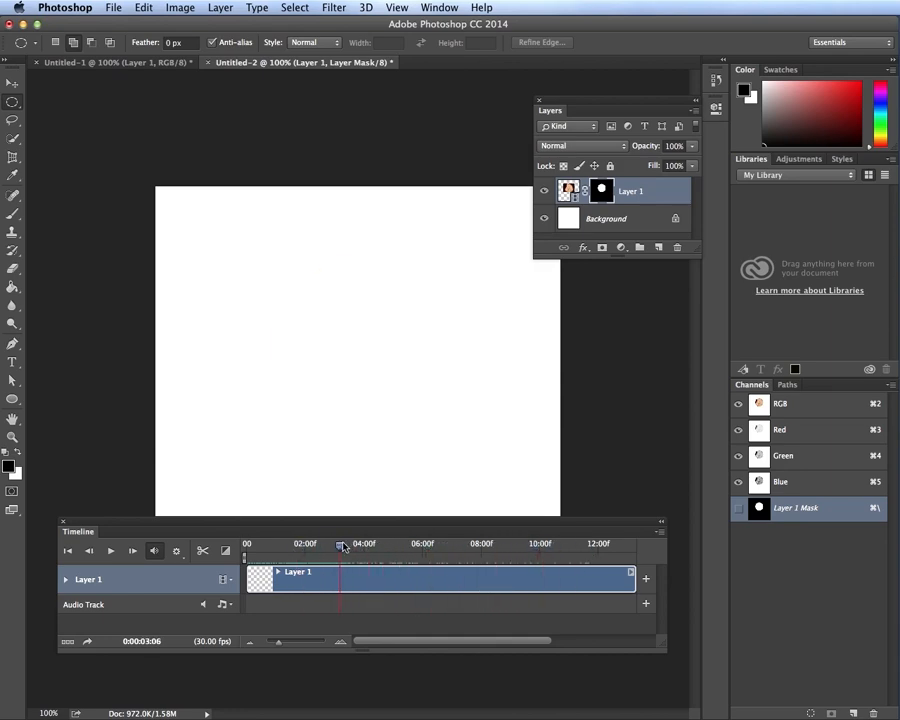
pyautogui.moveTo(335, 549); pyautogui.dragTo(298, 545)
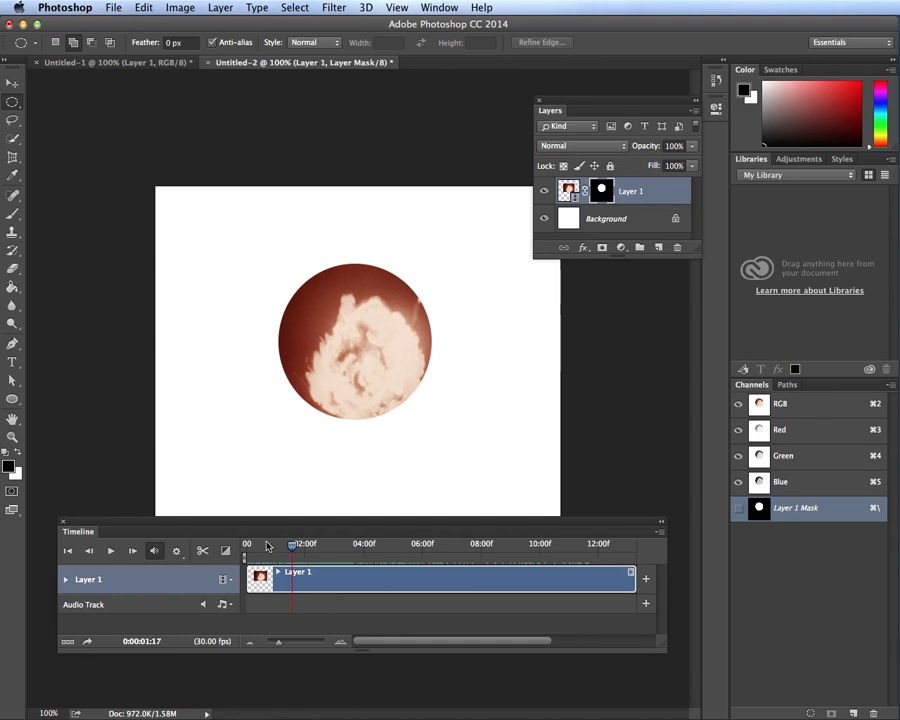
pyautogui.click(222, 604)
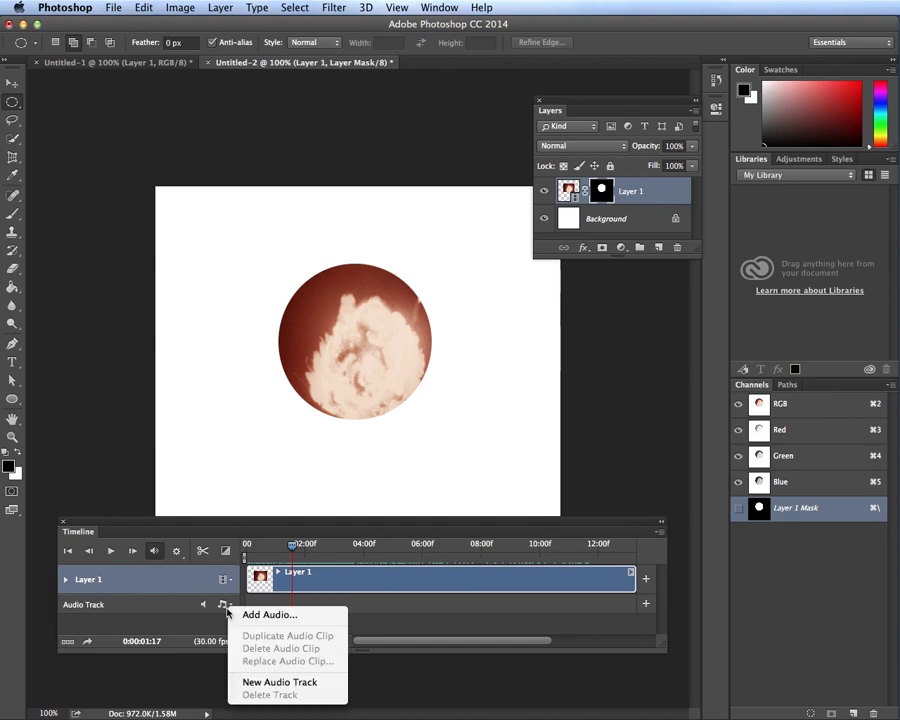
pyautogui.click(147, 606)
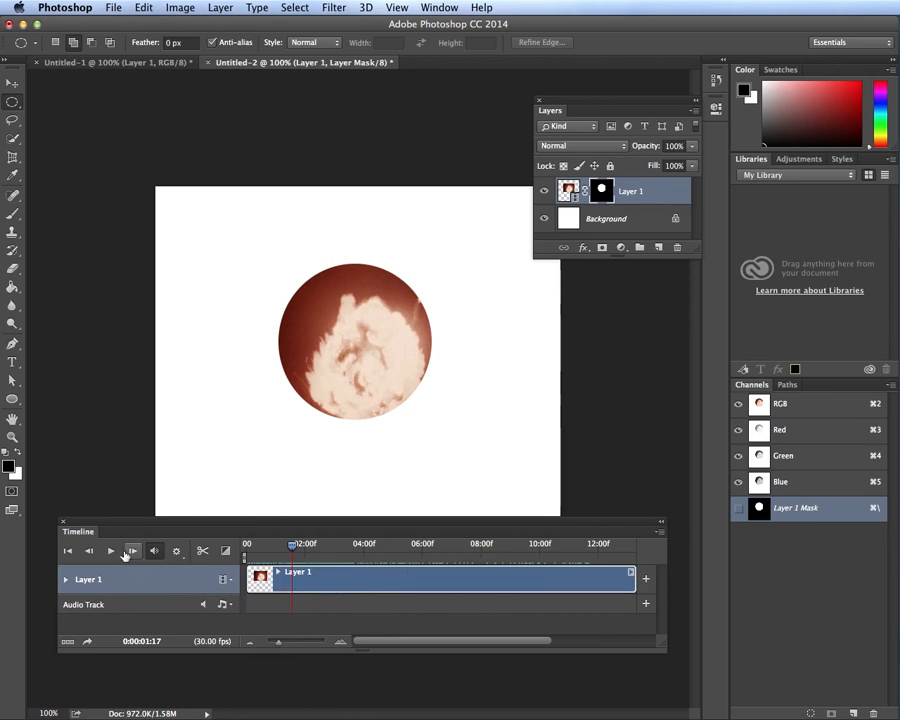
# Split the explosion clip at the playhead twice, the second cut at 0:00:05:16
pyautogui.click(204, 551)
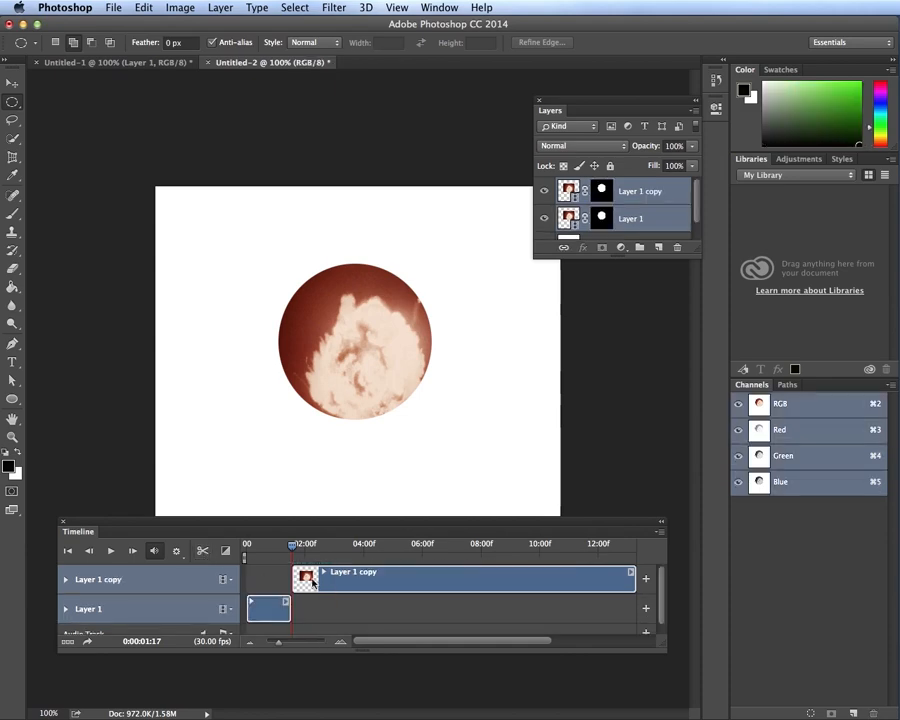
pyautogui.click(291, 549)
pyautogui.moveTo(291, 549)
pyautogui.mouseDown()
pyautogui.moveTo(249, 549)
pyautogui.moveTo(301, 549)
pyautogui.mouseUp()
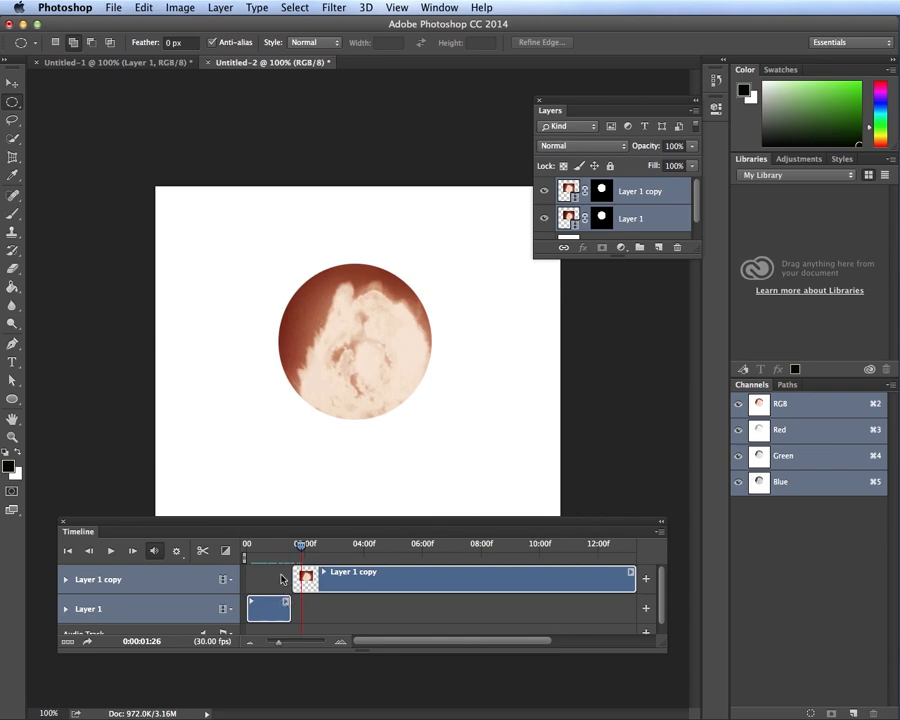
pyautogui.click(262, 607)
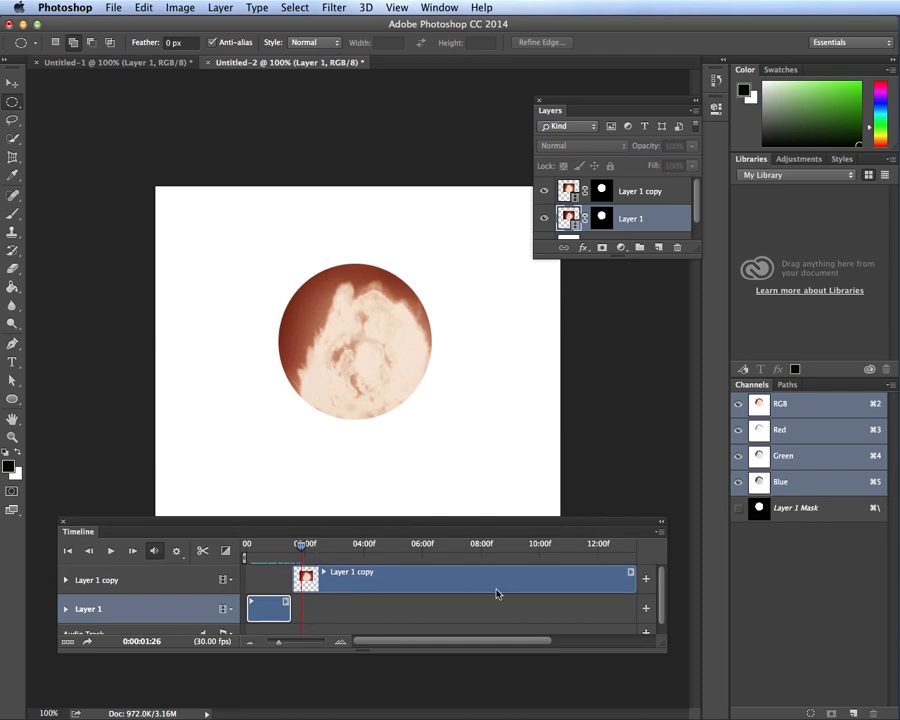
pyautogui.moveTo(302, 548); pyautogui.dragTo(408, 550)
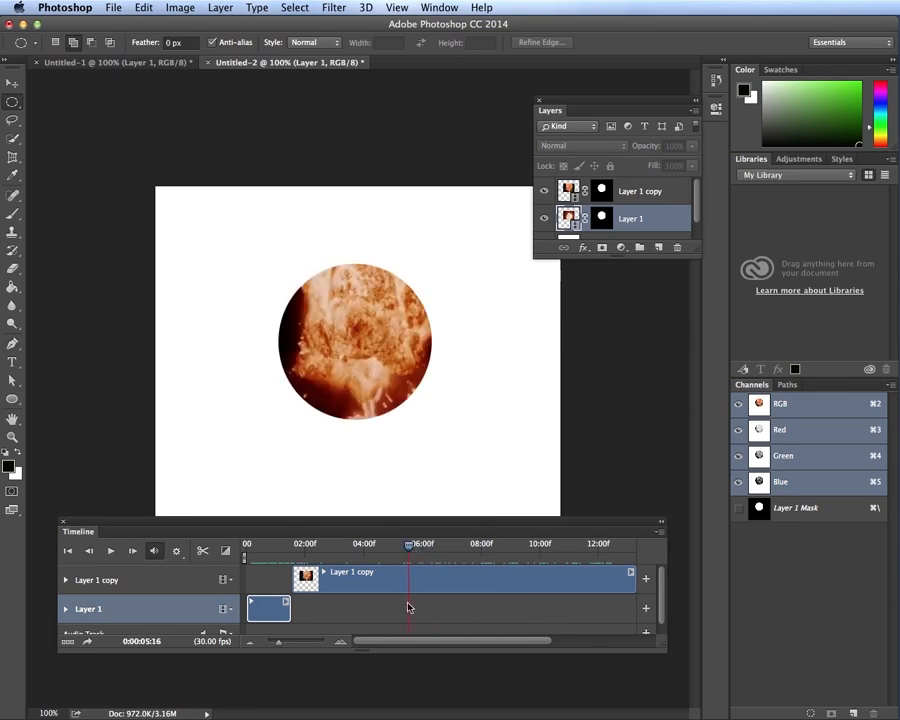
pyautogui.click(202, 550)
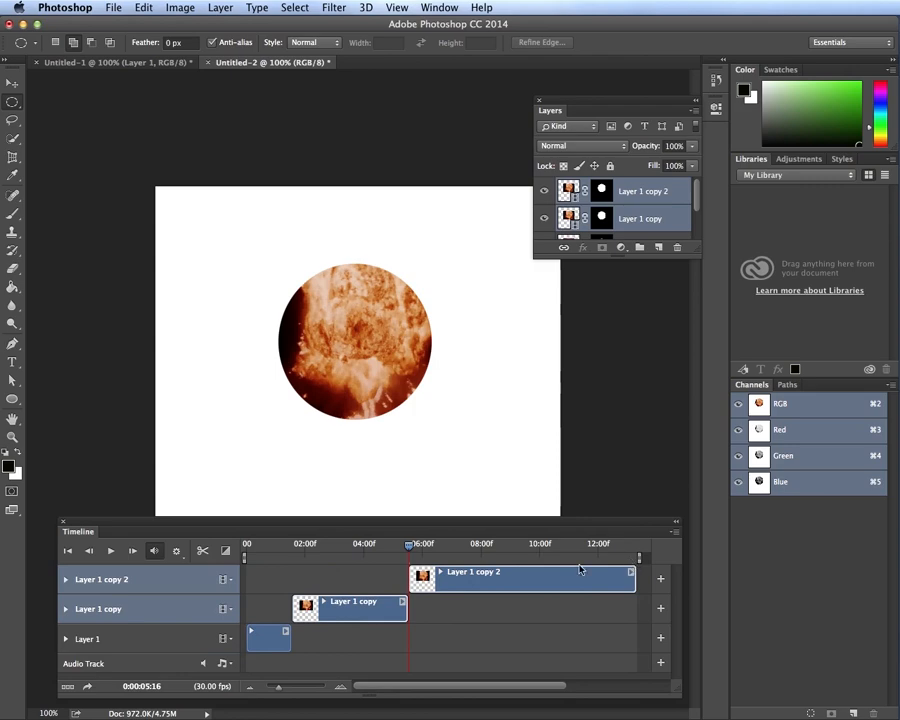
# Drag the three clips onto one video track and scrub to check the sequence
pyautogui.moveTo(258, 632); pyautogui.dragTo(260, 577)
pyautogui.moveTo(356, 610); pyautogui.dragTo(357, 577)
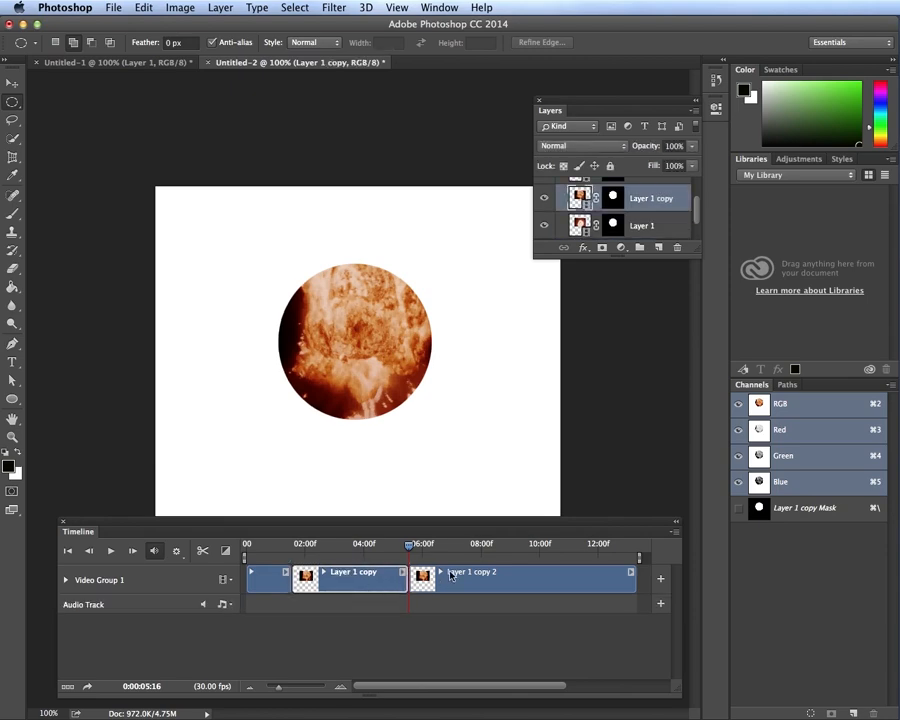
pyautogui.moveTo(411, 549); pyautogui.dragTo(484, 553)
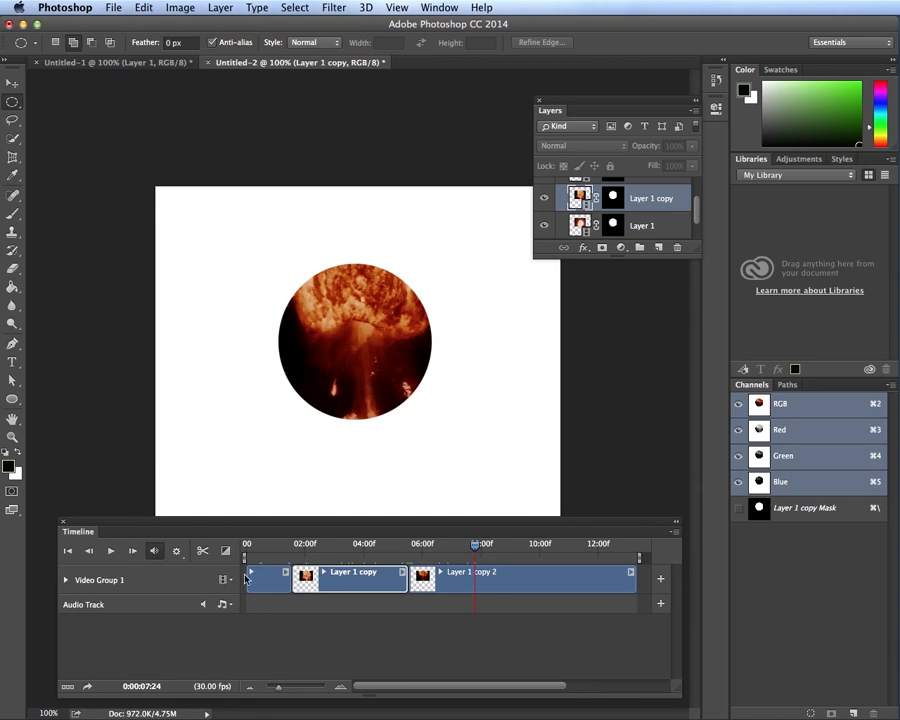
# Keep playback resolution at 50% and enlarge the Layers panel to show every layer
pyautogui.click(182, 555)
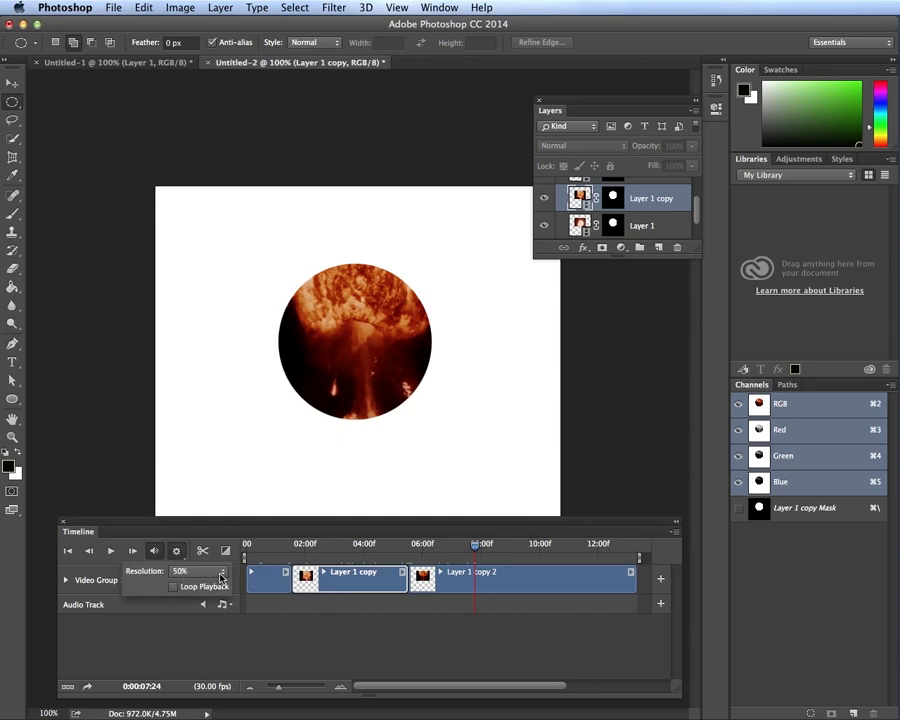
pyautogui.click(221, 577)
pyautogui.click(219, 573)
pyautogui.moveTo(695, 258); pyautogui.dragTo(690, 352)
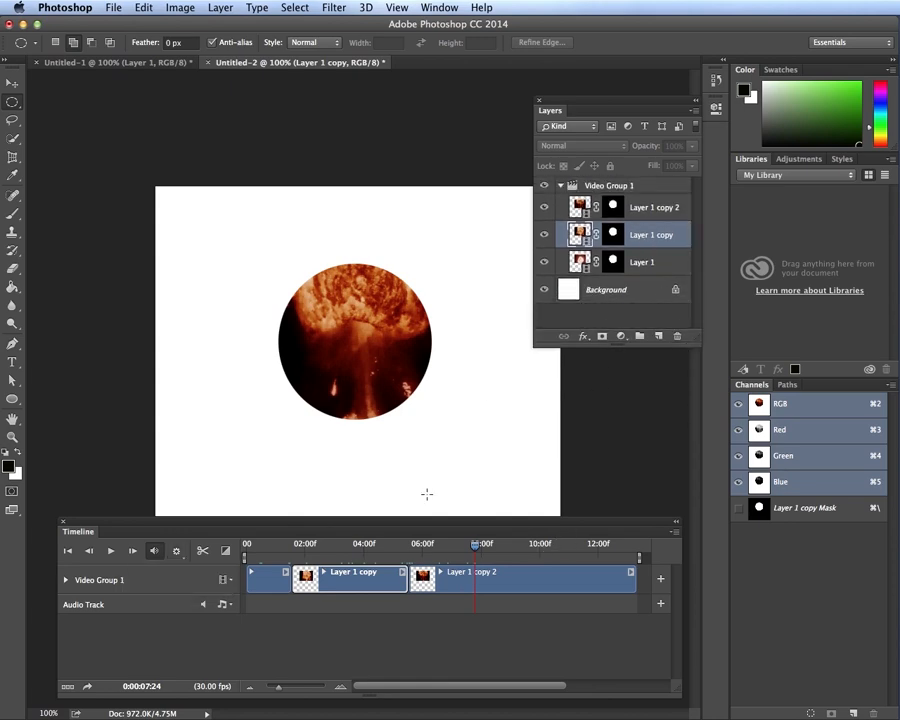
# Inspect the three fire clips, hiding and then re-showing Layer 1, Layer 1 copy and Layer 1 copy 2
pyautogui.click(275, 587)
pyautogui.click(360, 587)
pyautogui.click(460, 587)
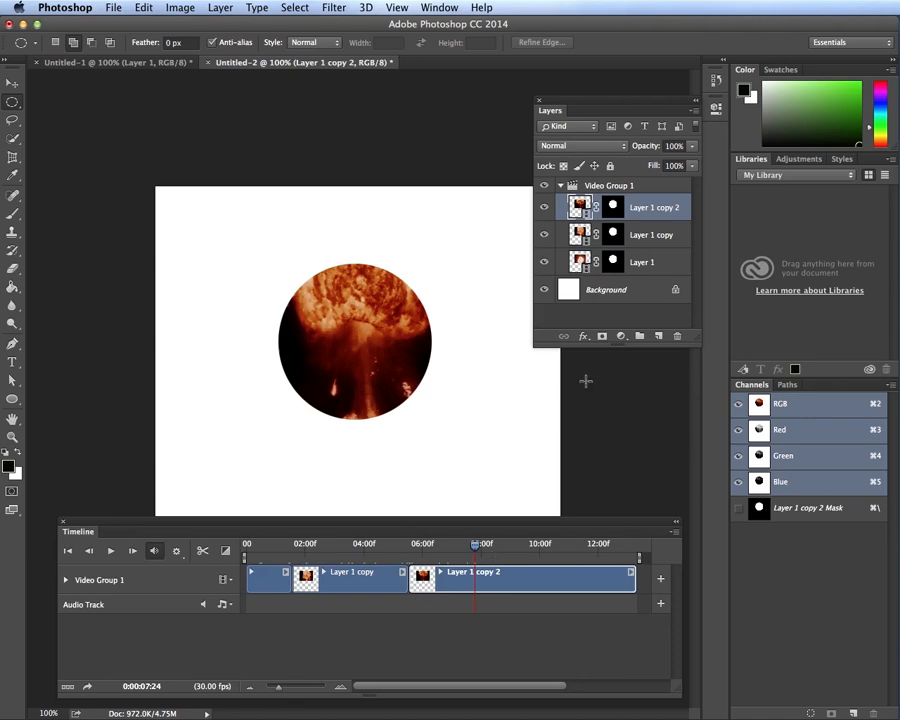
pyautogui.click(544, 207)
pyautogui.click(544, 234)
pyautogui.click(545, 262)
pyautogui.click(544, 209)
pyautogui.click(544, 237)
pyautogui.click(544, 265)
# Delete Layer 1 copy 2, Layer 1 copy and Layer 1 together, leaving Video Group 1 empty
pyautogui.click(603, 186)
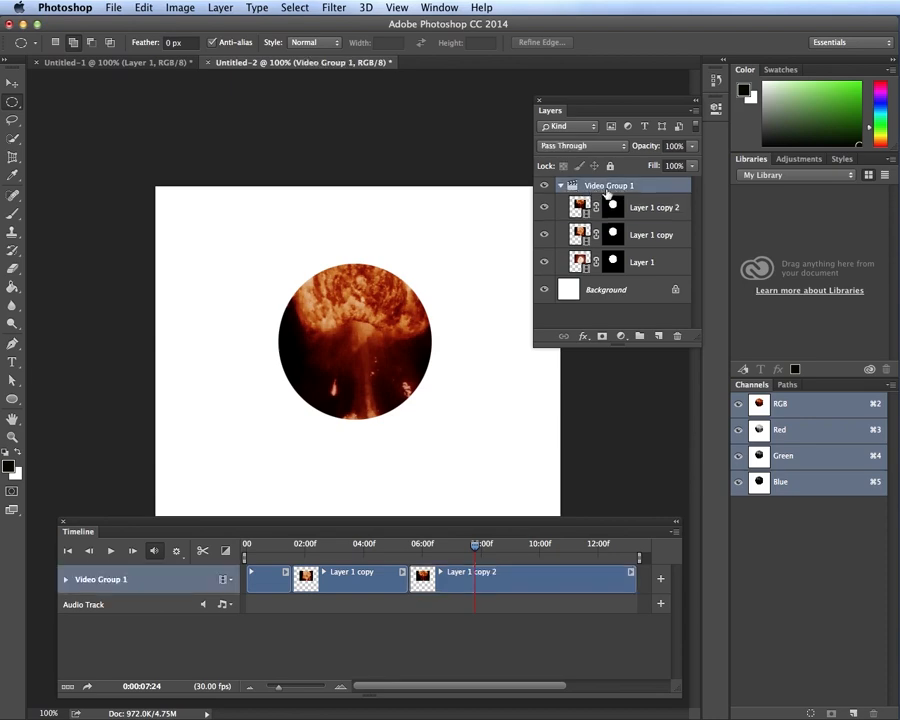
pyautogui.hotkey('alt', '[')
pyautogui.hotkey('alt', '[')
pyautogui.hotkey('alt', '[')
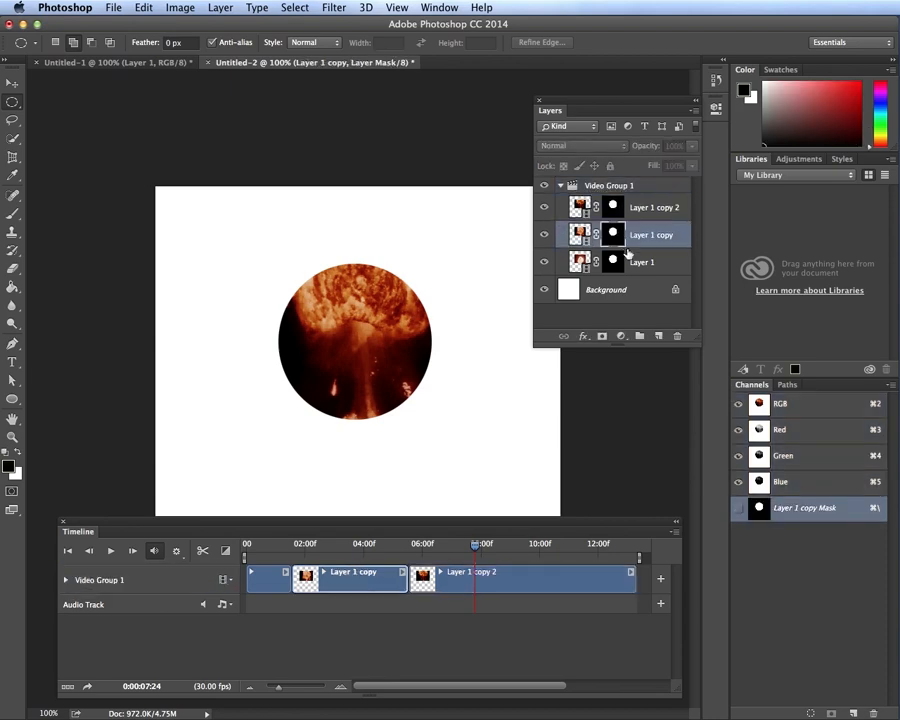
pyautogui.click(620, 207)
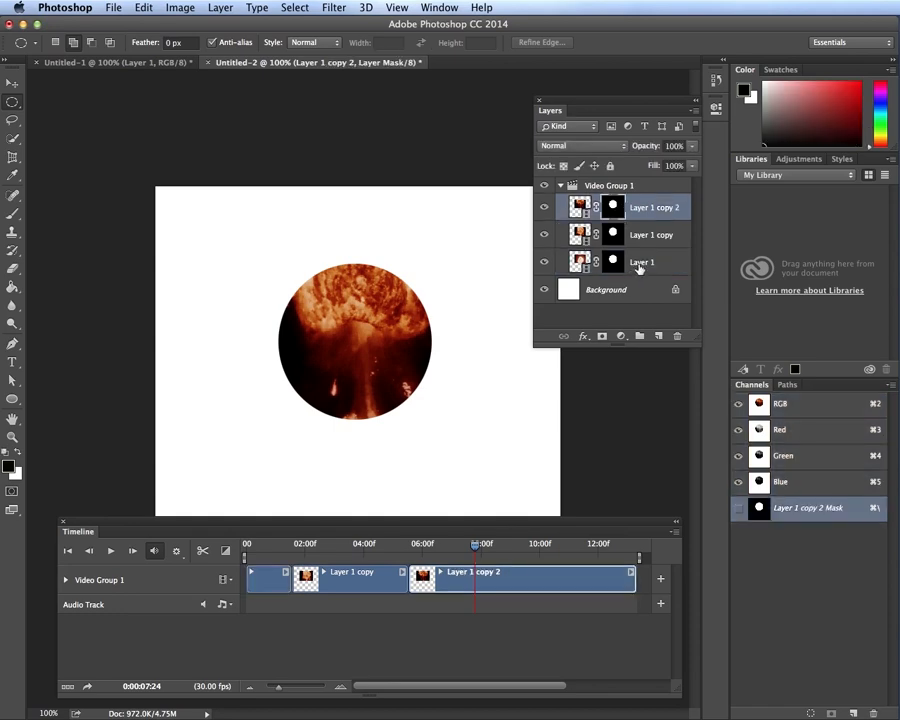
pyautogui.keyDown('shift'); pyautogui.click(637, 263); pyautogui.keyUp('shift')
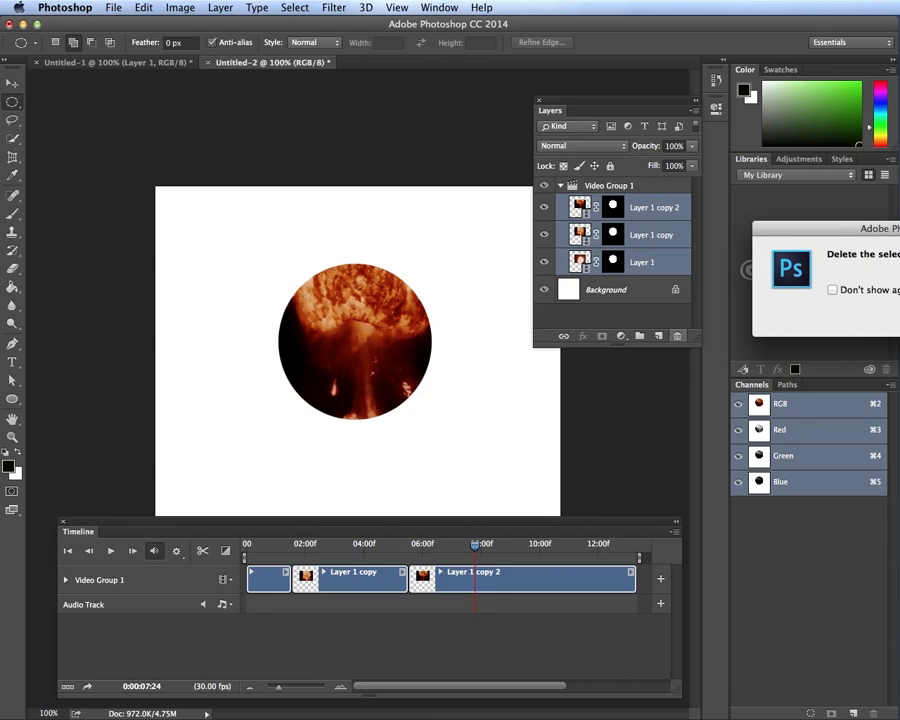
pyautogui.click(629, 321)
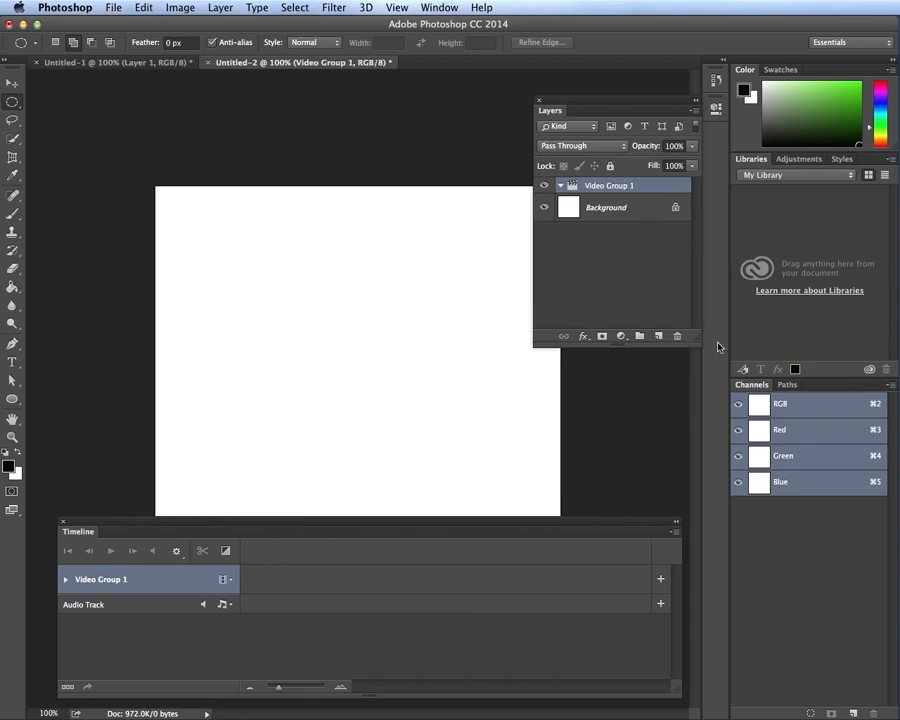
# Delete the empty Video Group 1 and import BIGEXPL.MOV as a new video layer from file
pyautogui.click(678, 337)
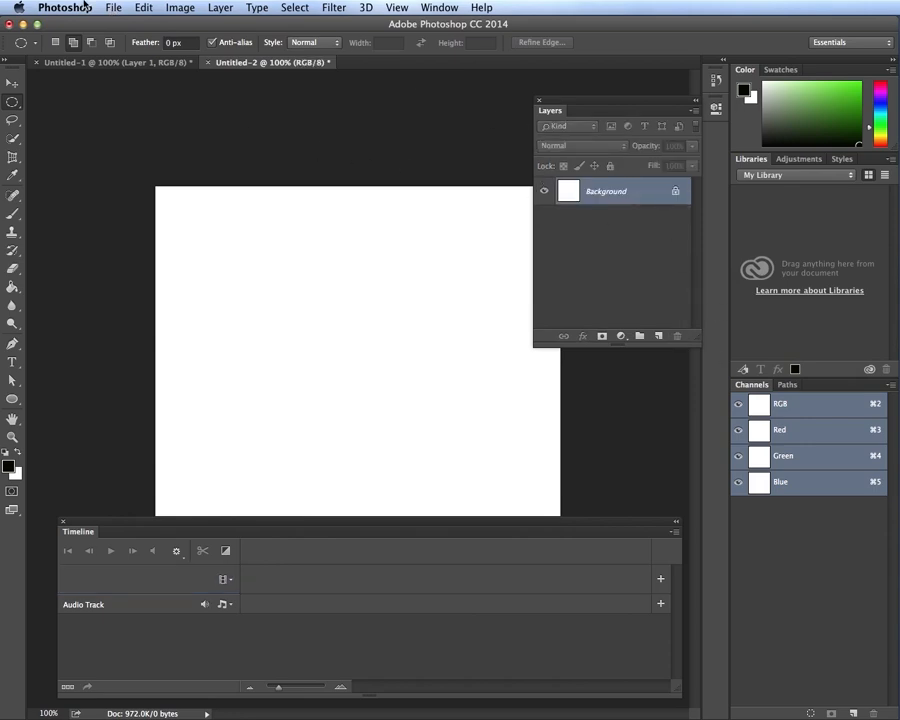
pyautogui.click(221, 8)
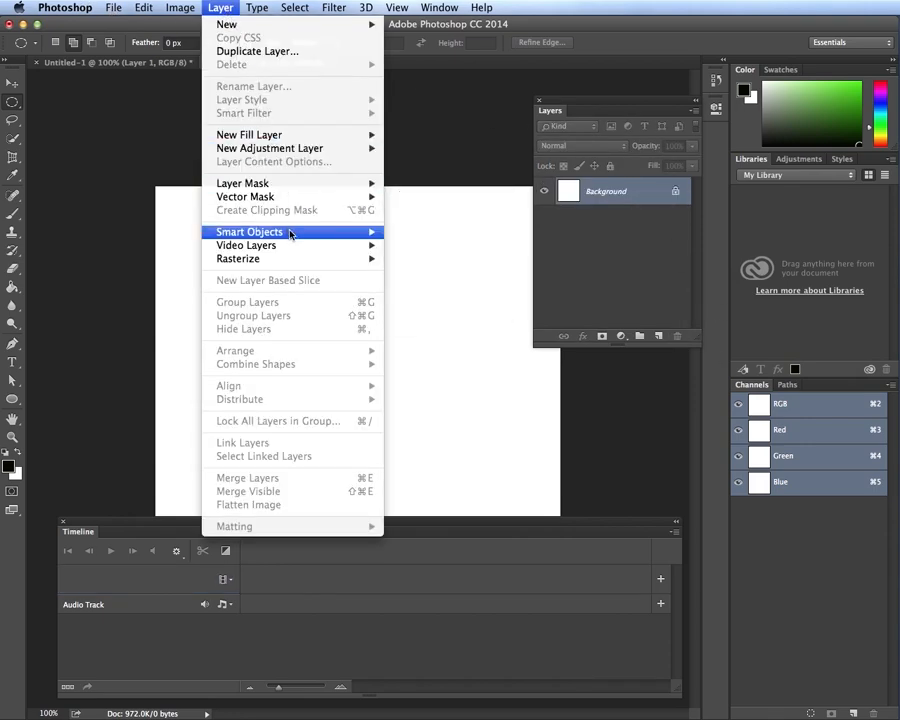
pyautogui.moveTo(290, 247)
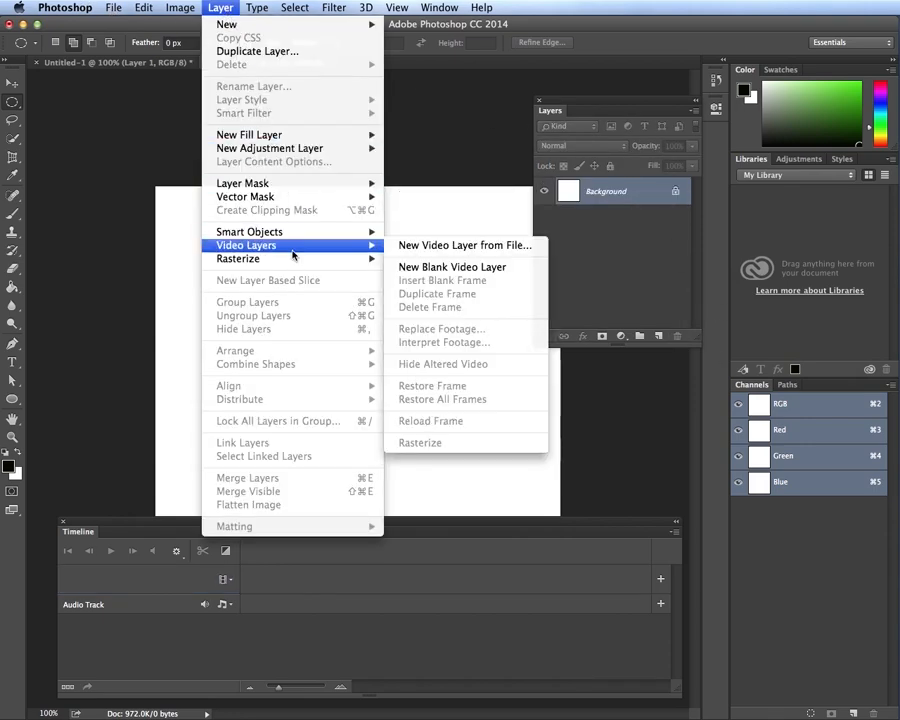
pyautogui.click(436, 247)
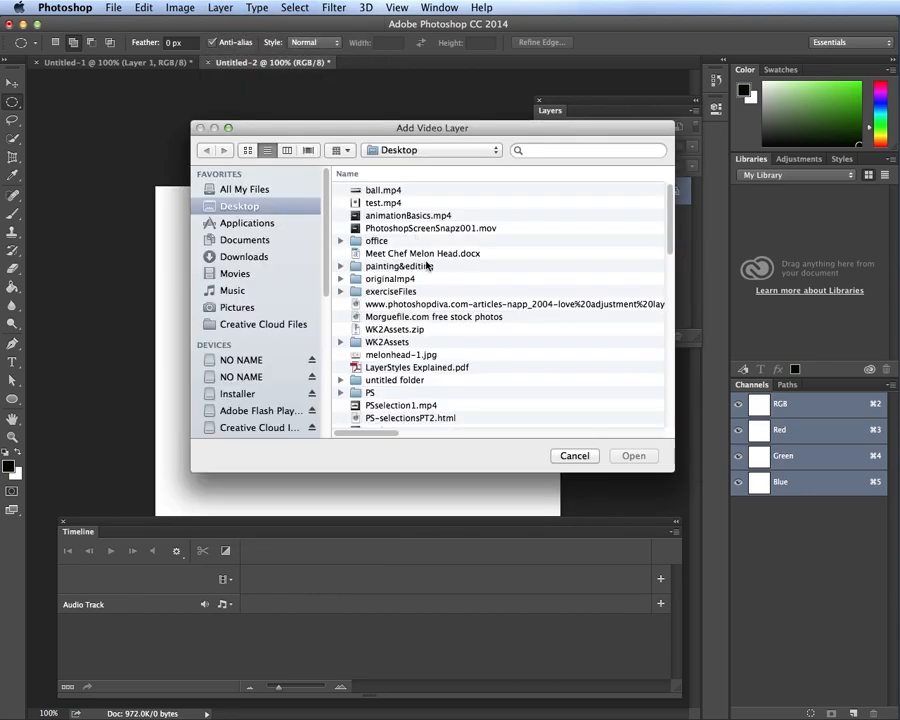
pyautogui.moveTo(671, 219); pyautogui.dragTo(670, 457)
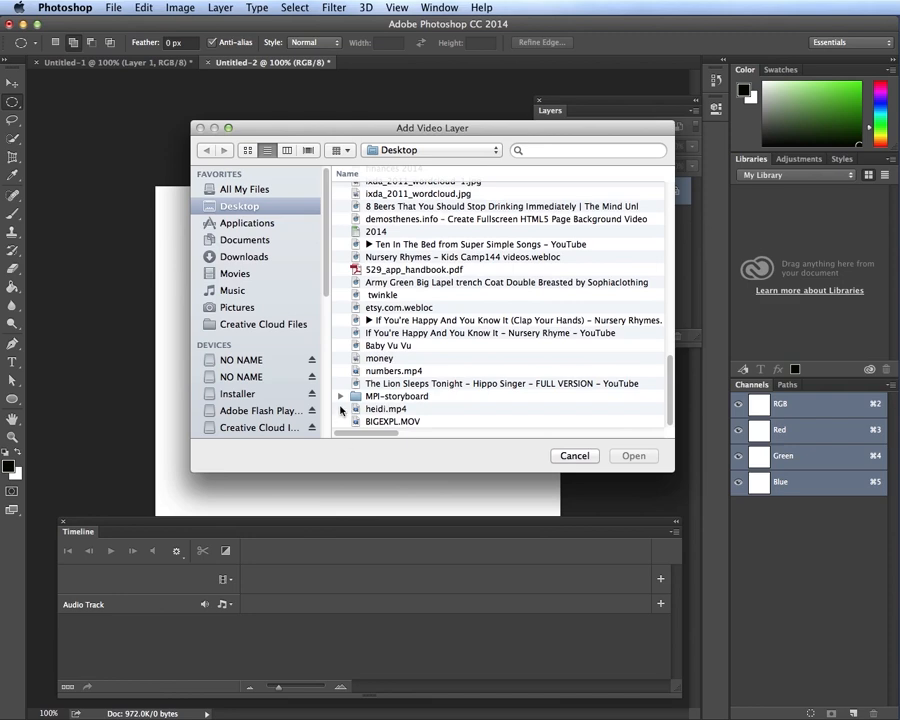
pyautogui.click(381, 422)
pyautogui.click(630, 458)
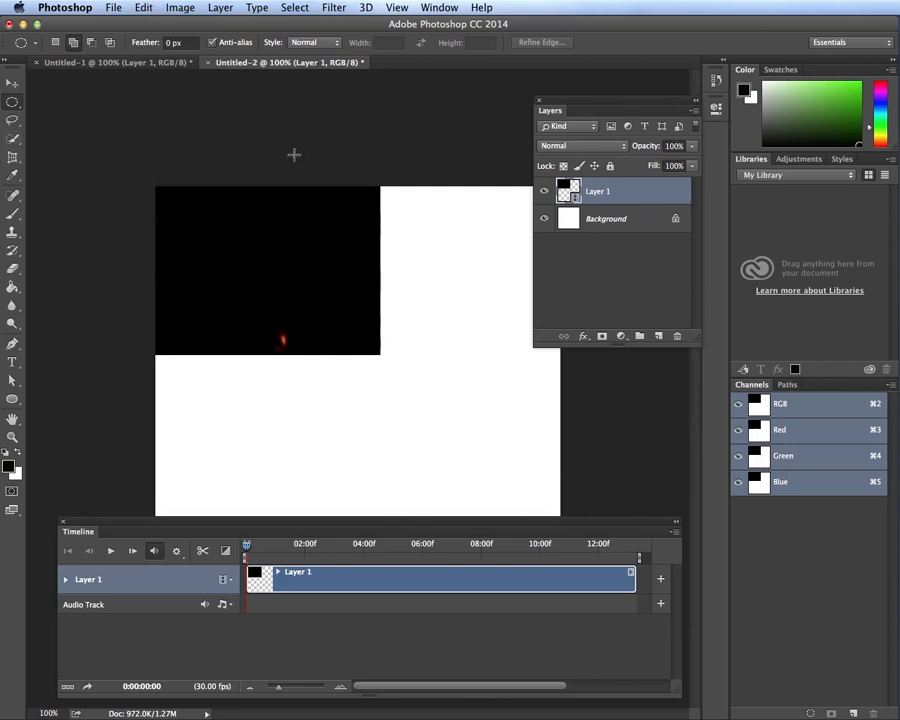
pyautogui.click(143, 8)
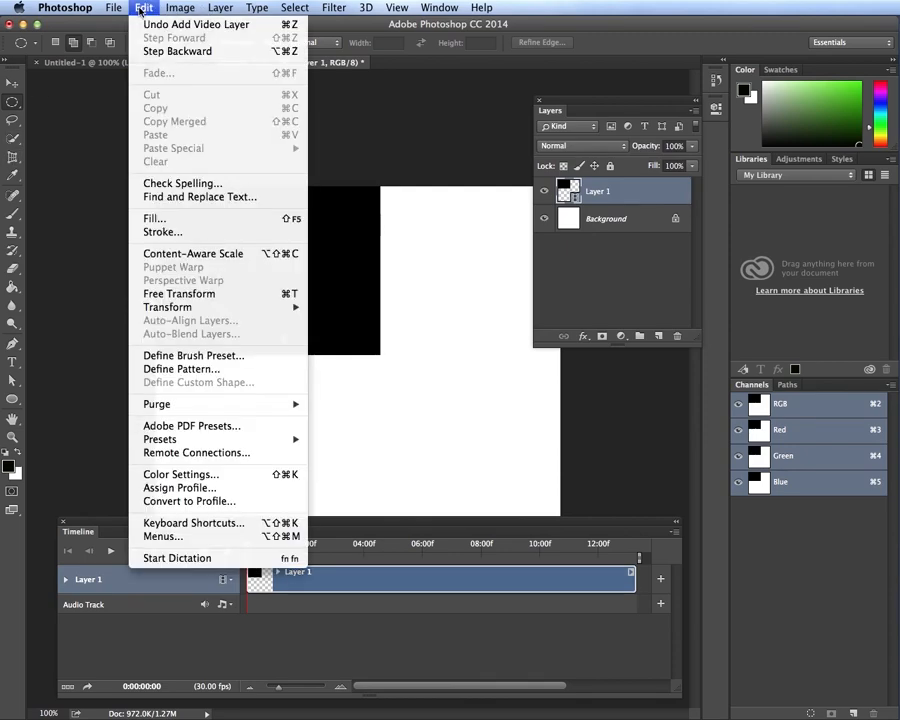
# Start scaling the explosion layer, converting it to a smart object when warned
pyautogui.moveTo(226, 306)
pyautogui.click(351, 330)
pyautogui.moveTo(884, 225); pyautogui.dragTo(396, 201)
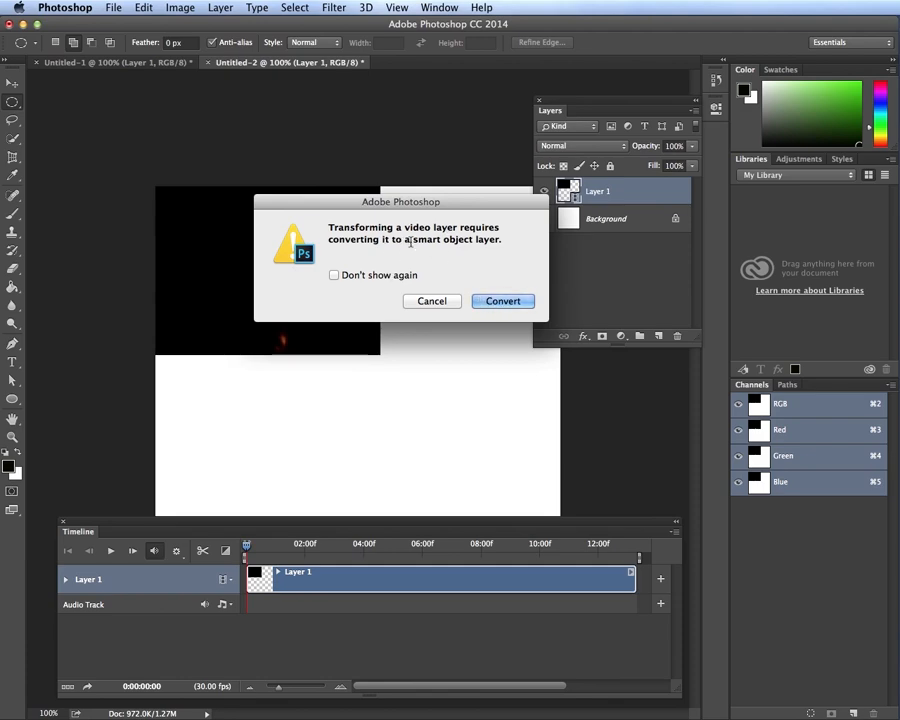
pyautogui.moveTo(414, 240); pyautogui.dragTo(503, 256)
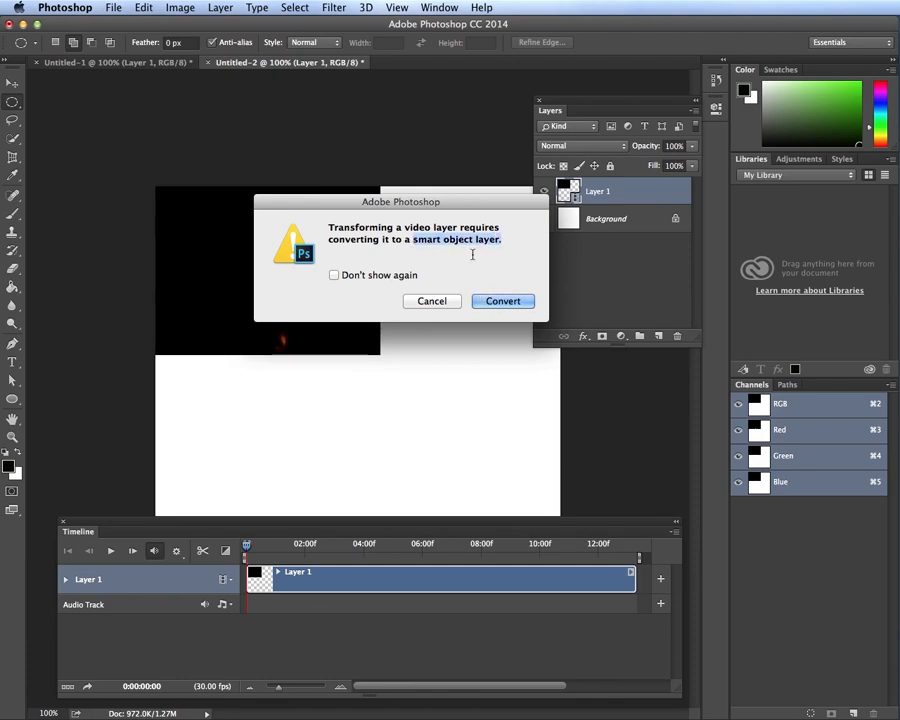
pyautogui.click(505, 302)
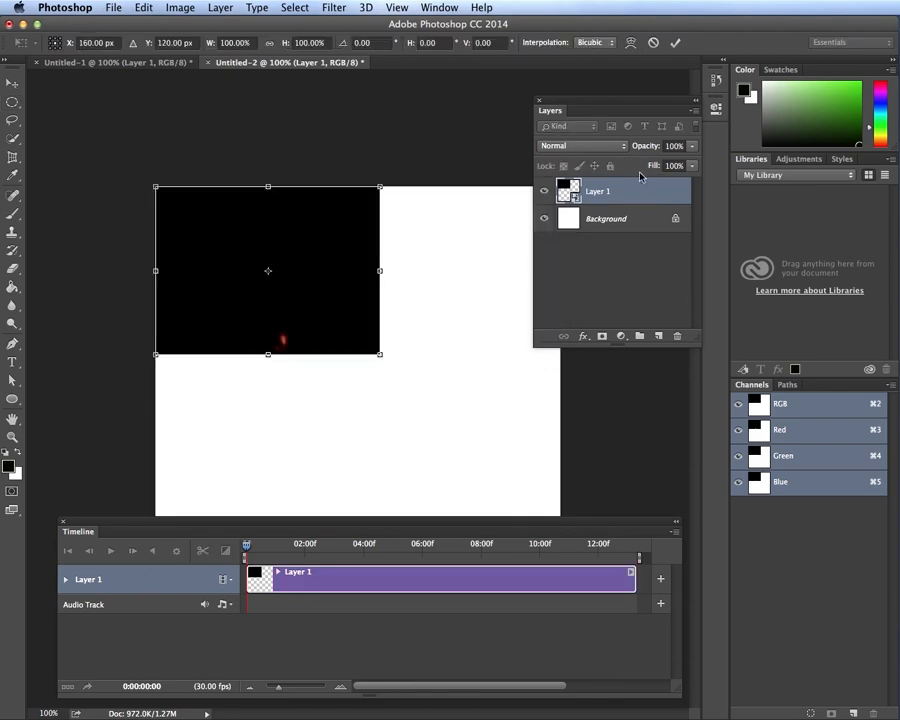
# Scale the video to about 181% wide and 197% tall so it fills the canvas
pyautogui.moveTo(381, 356); pyautogui.dragTo(561, 491)
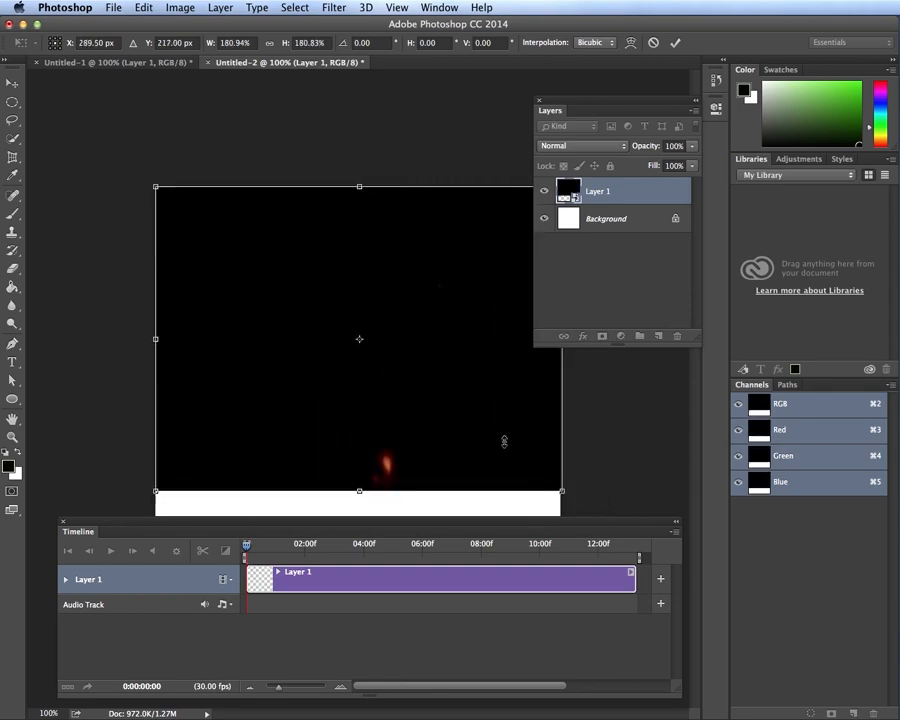
pyautogui.moveTo(424, 364)
pyautogui.mouseDown()
pyautogui.moveTo(414, 376)
pyautogui.moveTo(421, 364)
pyautogui.mouseUp()
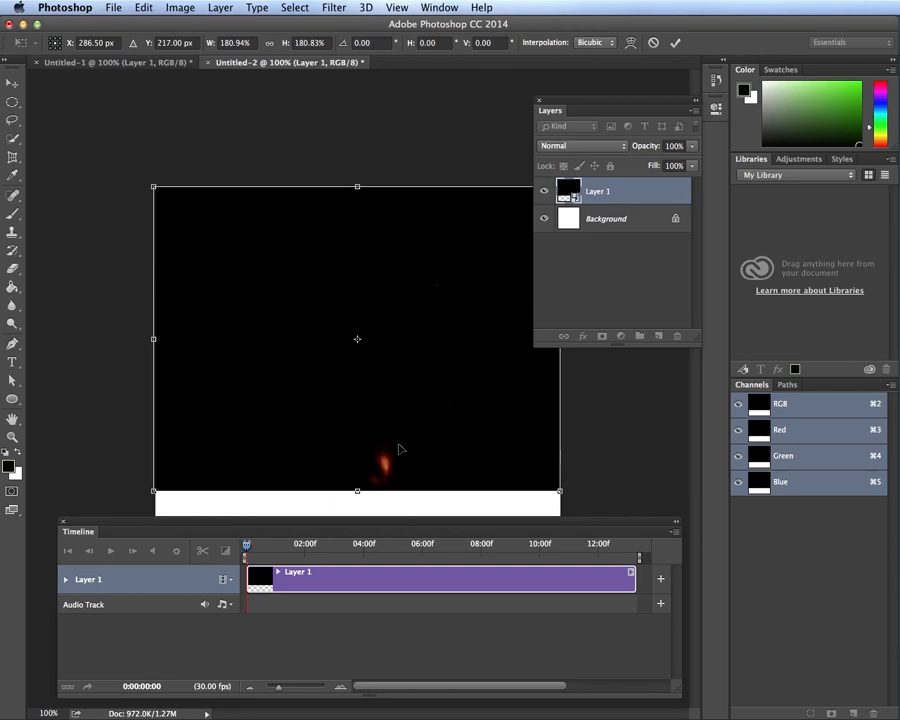
pyautogui.moveTo(357, 491); pyautogui.dragTo(358, 514)
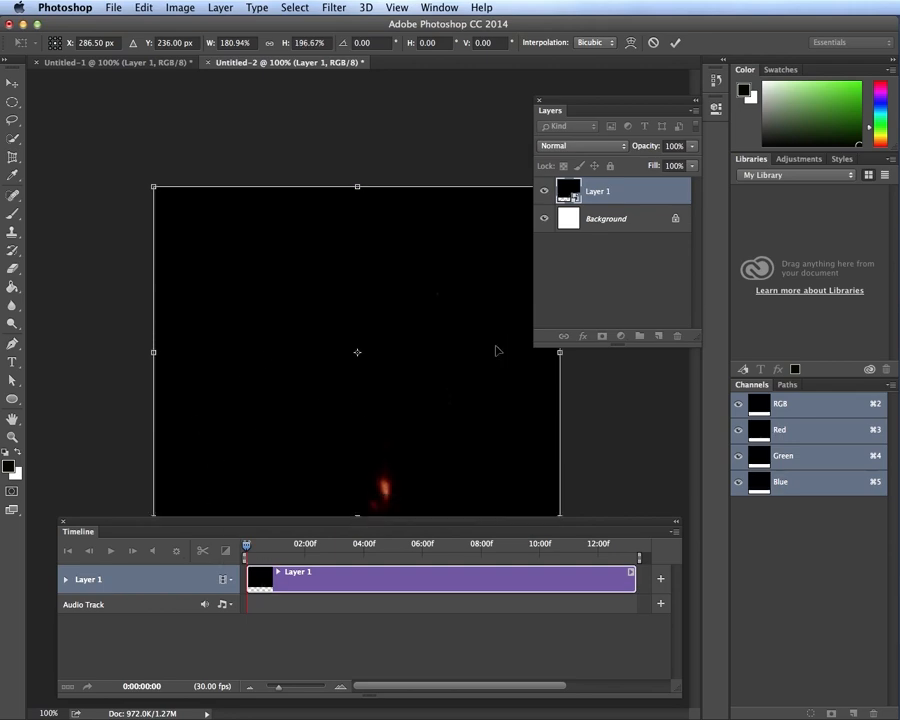
pyautogui.press('Return')
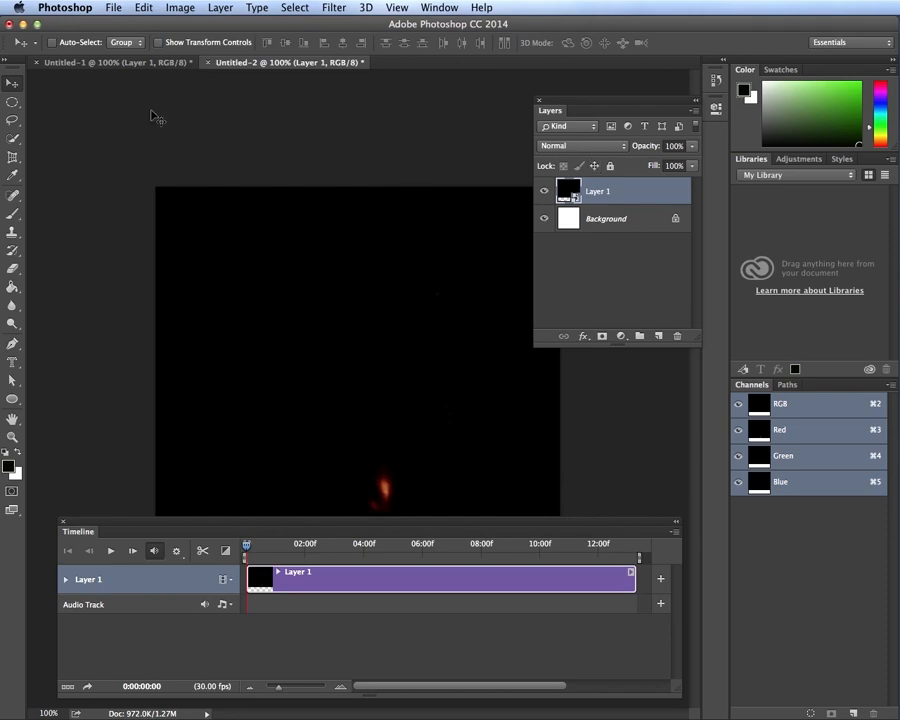
# Select the Horizontal Type Mask Tool
pyautogui.click(16, 362)
pyautogui.click(21, 363)
pyautogui.click(54, 359)
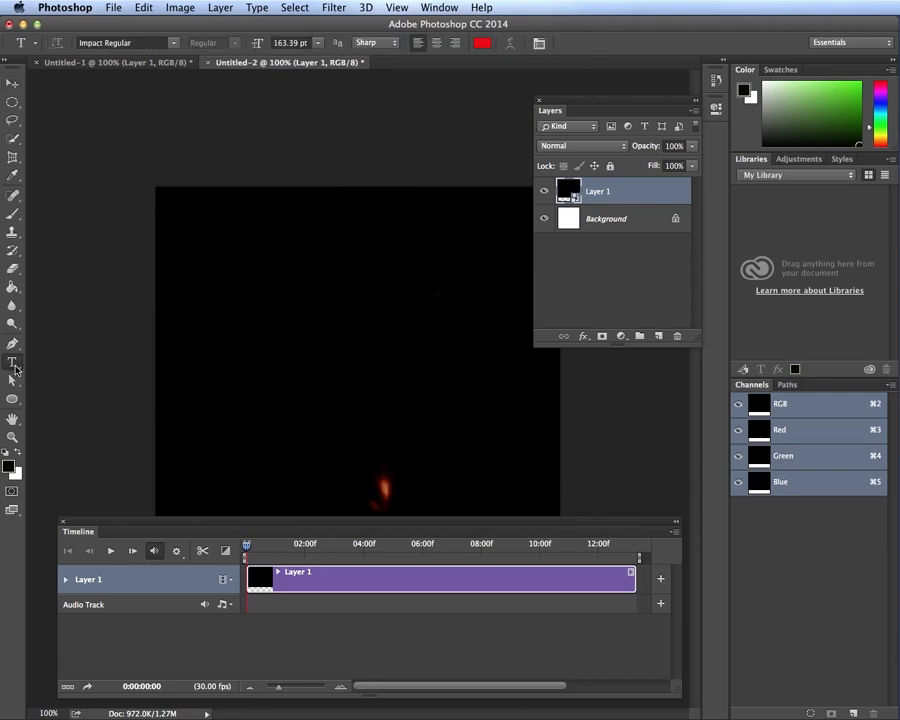
pyautogui.click(16, 369)
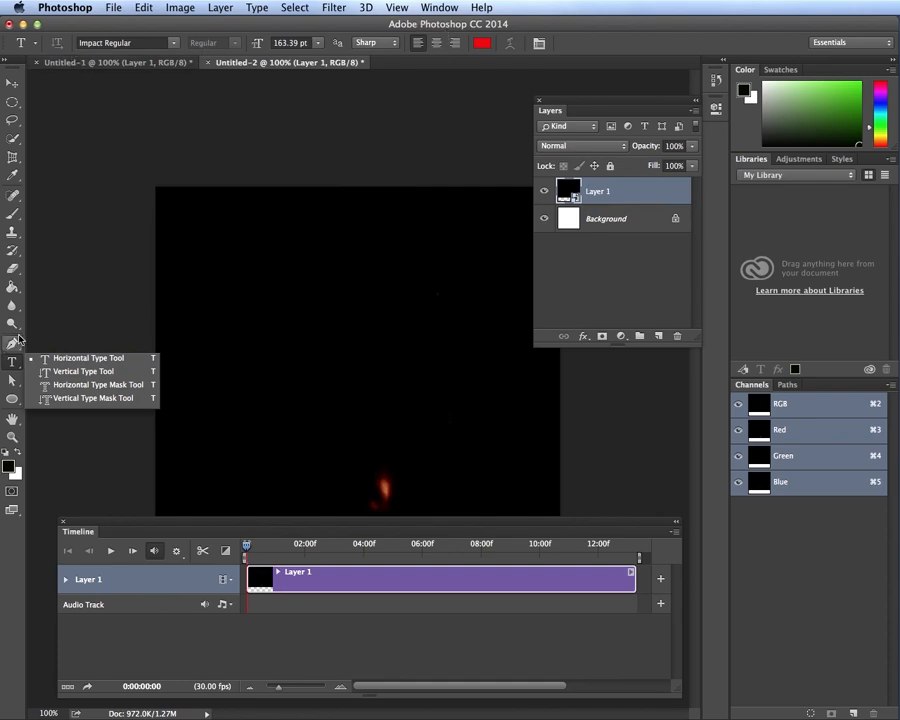
pyautogui.click(101, 385)
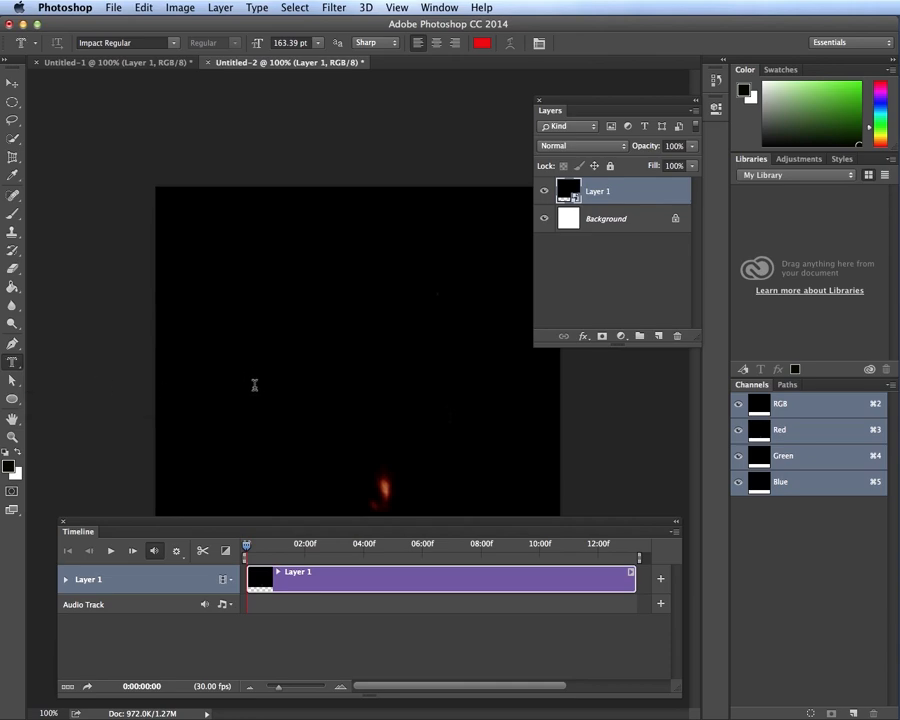
# Set the font size to 250 pt and type FIRE! as a mask selection across the canvas
pyautogui.click(320, 46)
pyautogui.click(314, 45)
pyautogui.click(295, 43)
pyautogui.write('250')
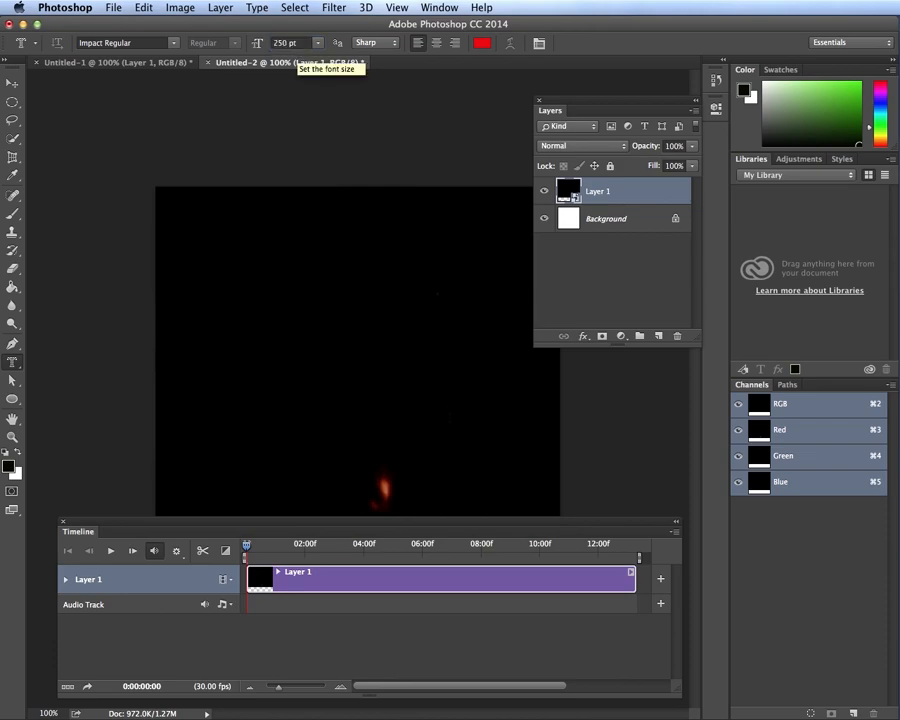
pyautogui.click(209, 428)
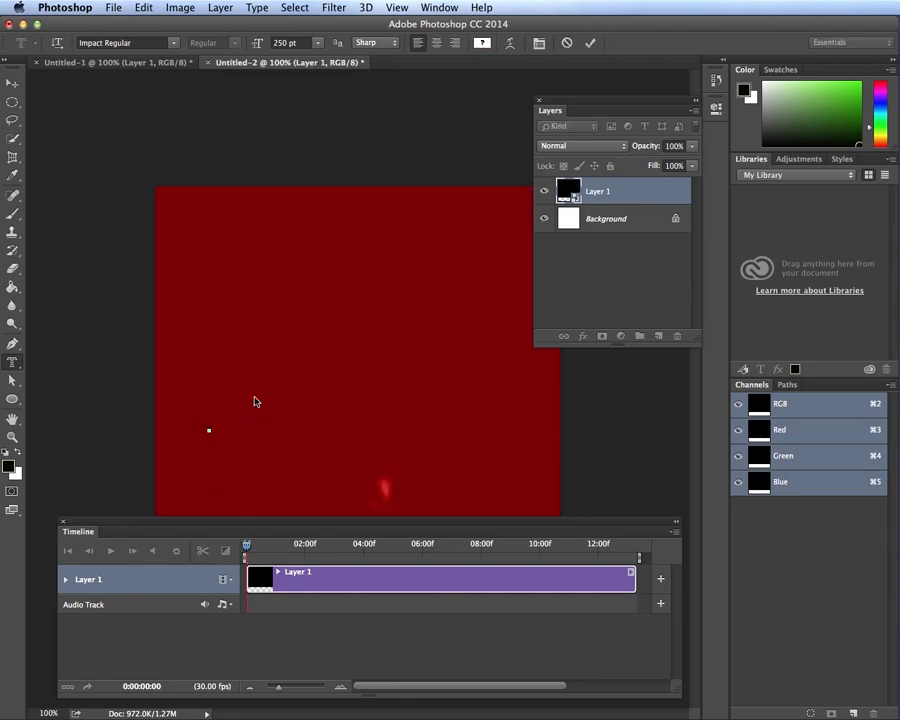
pyautogui.write('FIRE!')
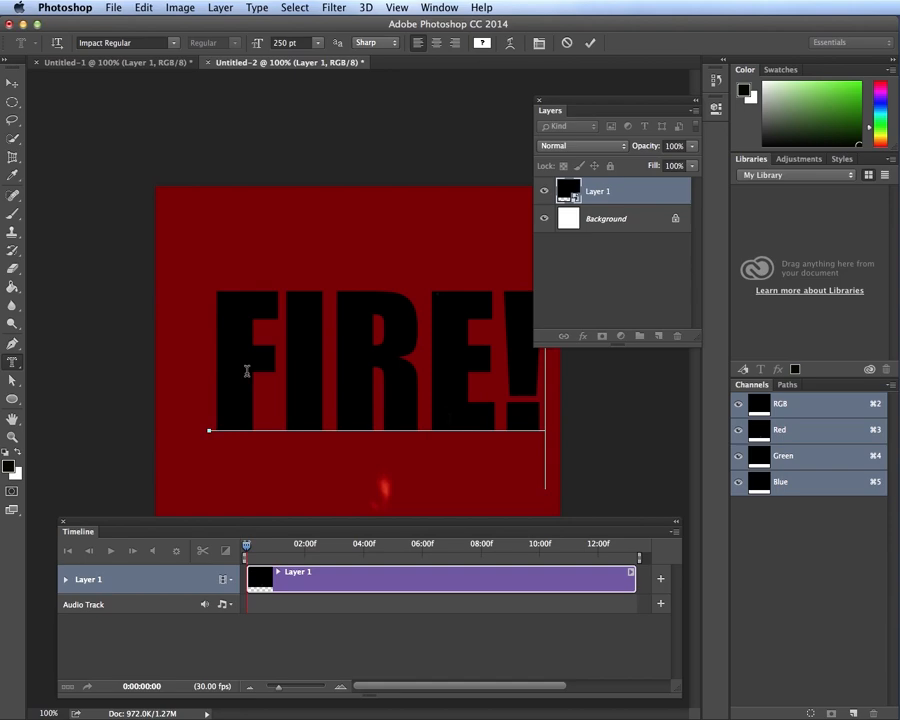
pyautogui.click(12, 83)
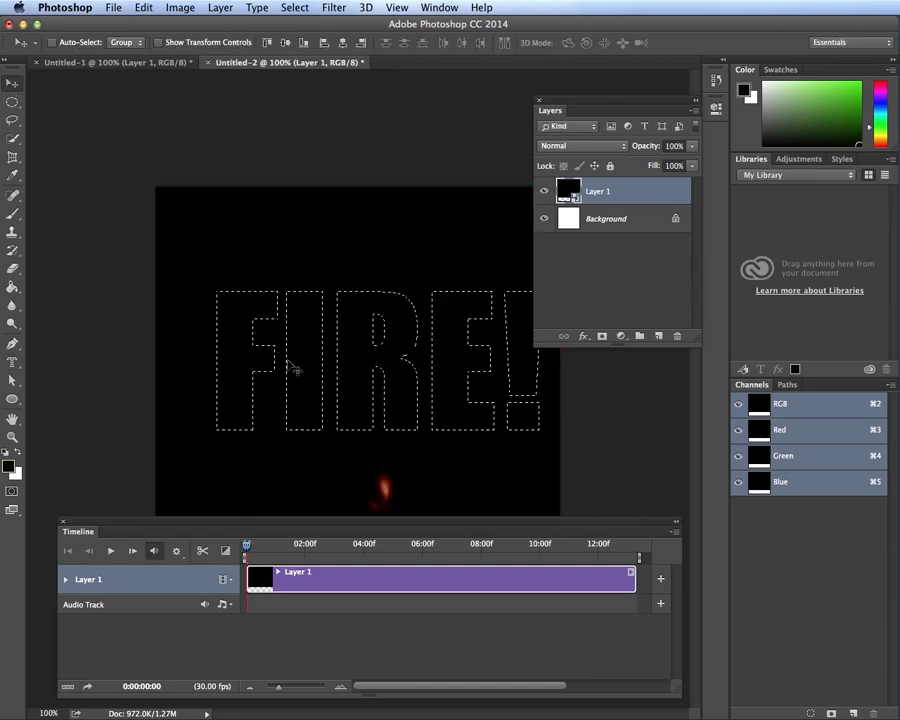
# Add a FIRE! layer mask to Layer 1 and preview the flames playing inside the letters
pyautogui.click(299, 361)
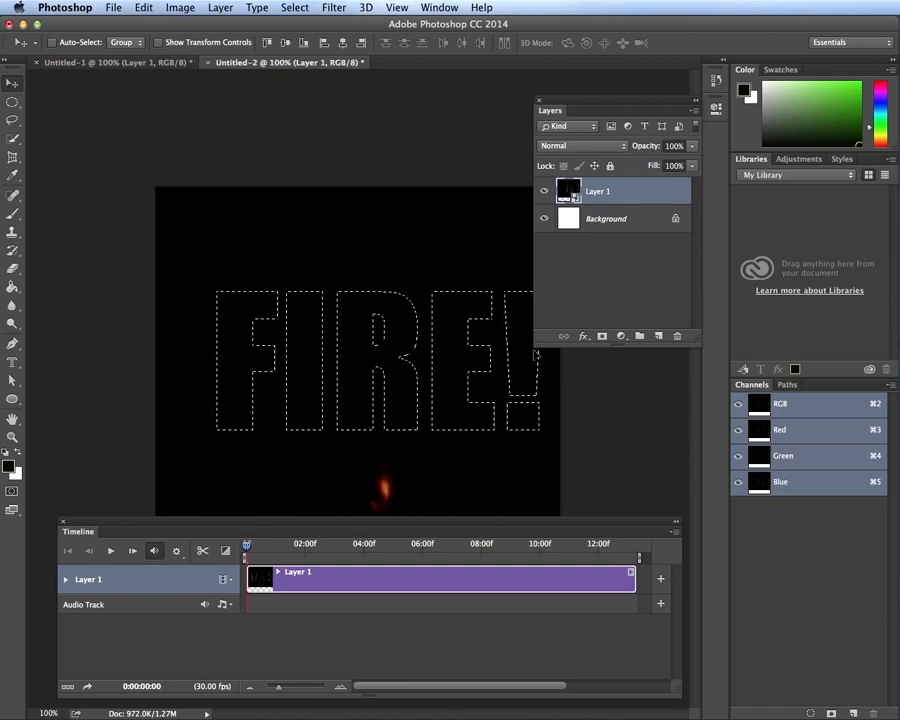
pyautogui.click(603, 337)
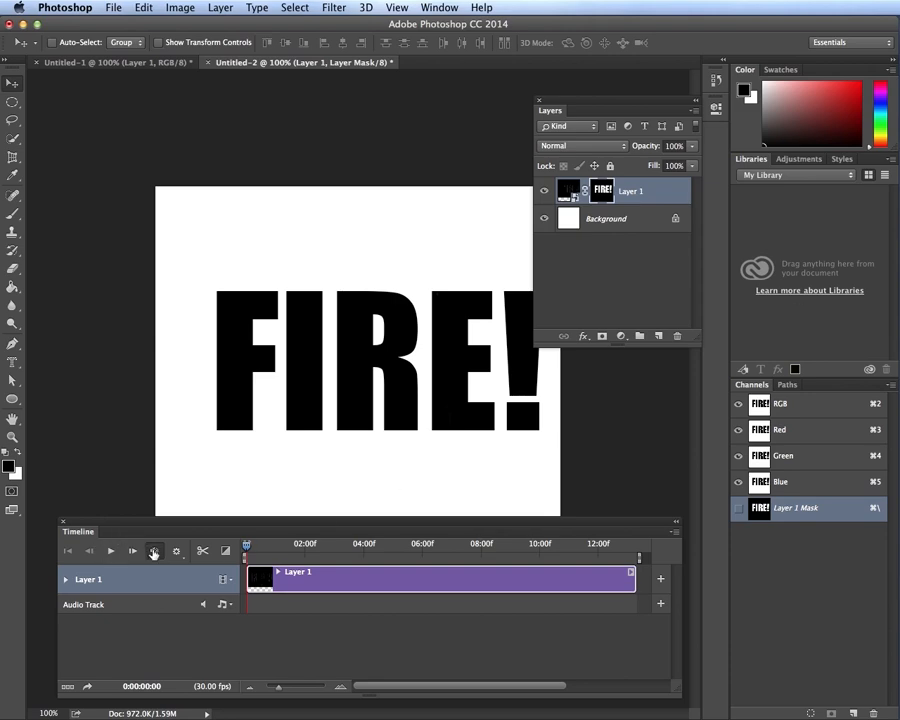
pyautogui.click(111, 551)
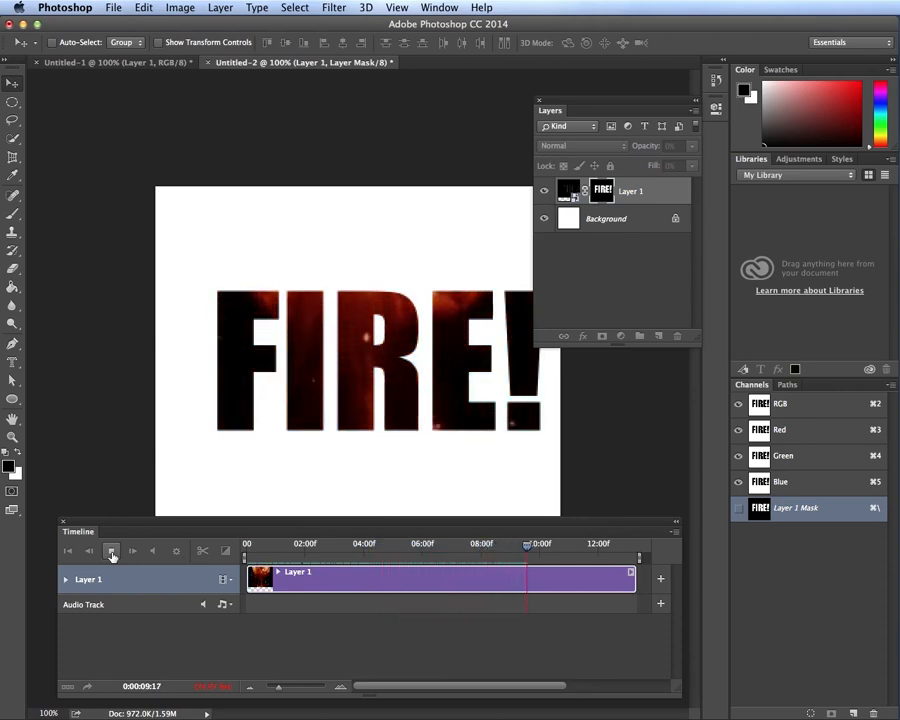
pyautogui.click(112, 556)
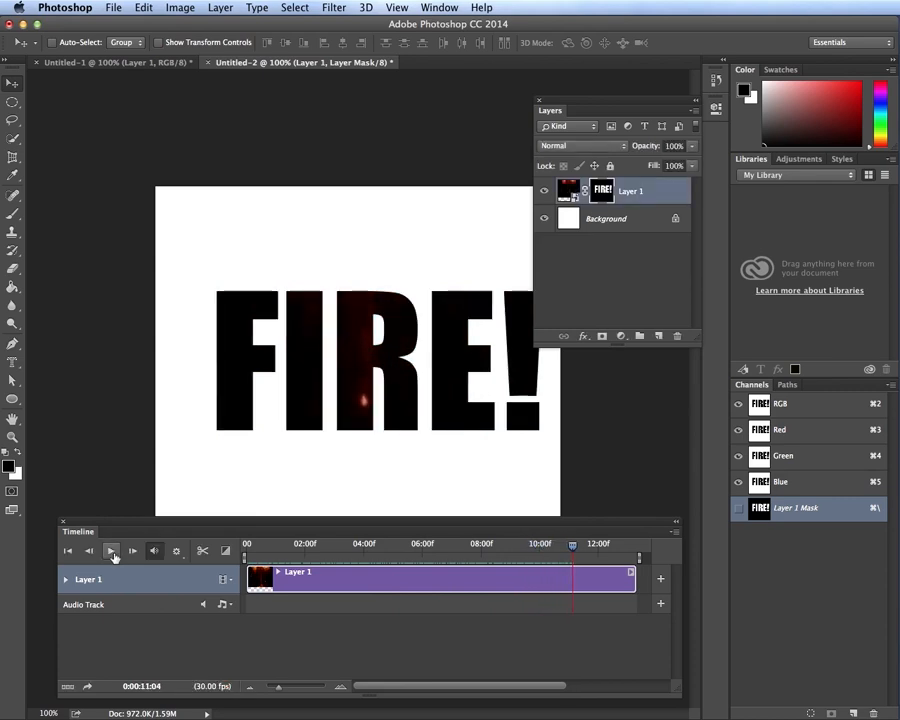
# Convert the Background to Layer 0, fill it black with the Paint Bucket, and rewind the playhead
pyautogui.click(622, 222)
pyautogui.doubleClick(678, 218)
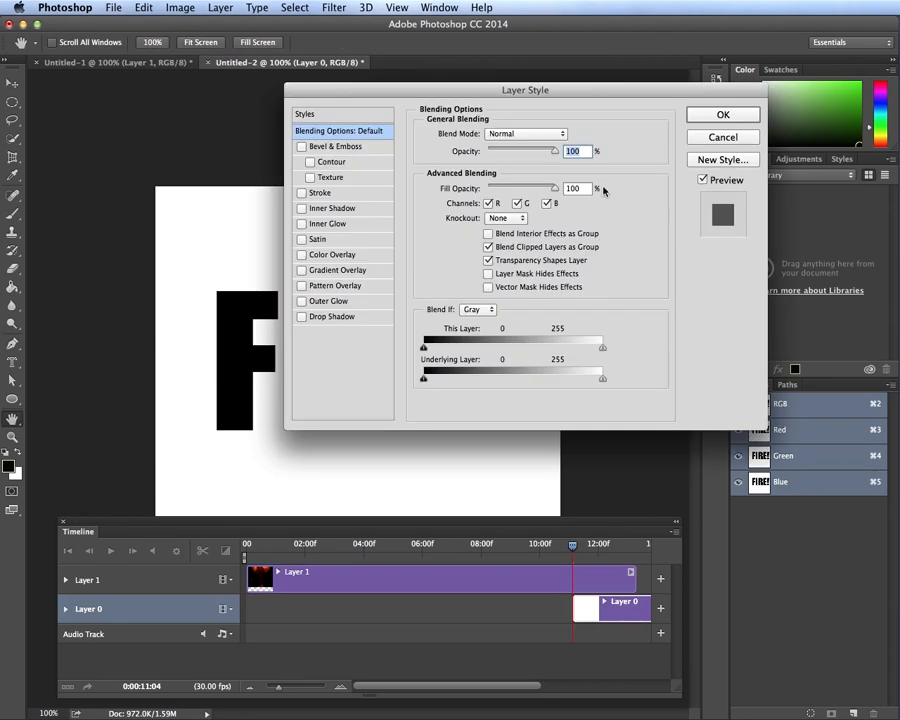
pyautogui.click(736, 137)
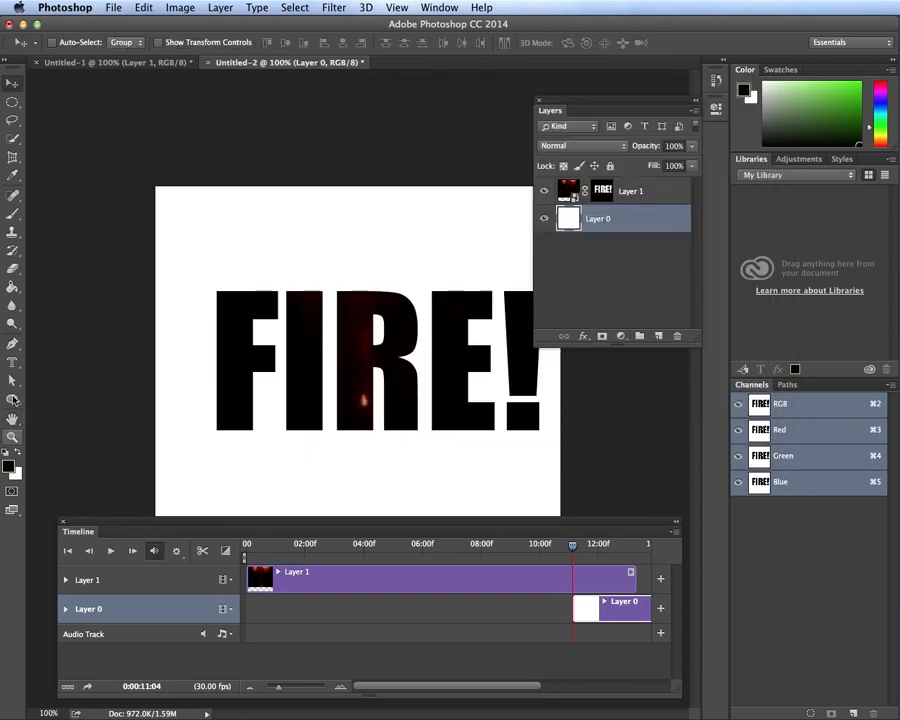
pyautogui.click(12, 288)
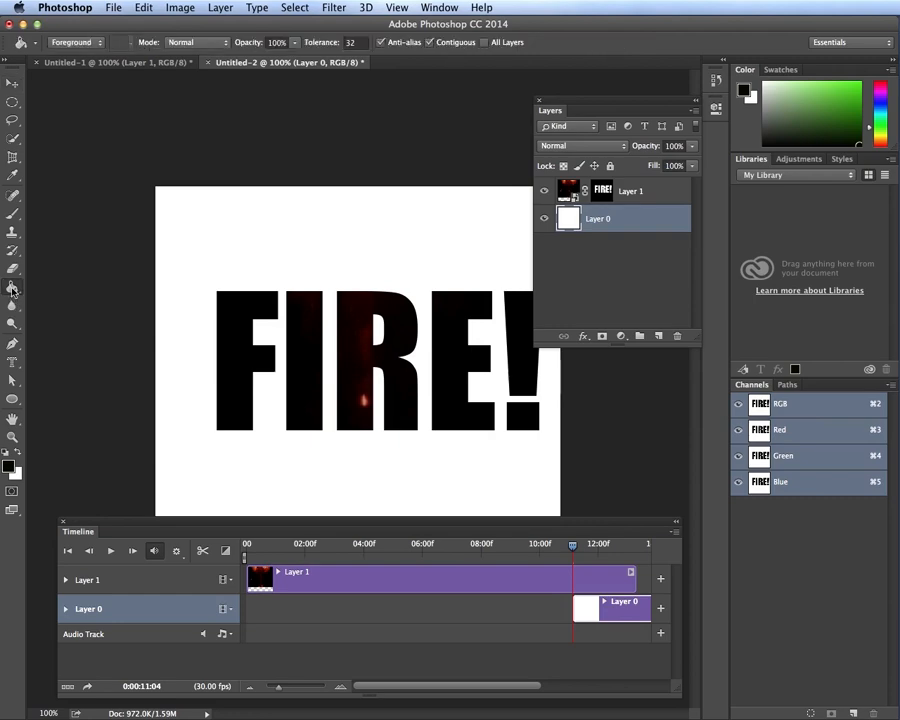
pyautogui.click(200, 242)
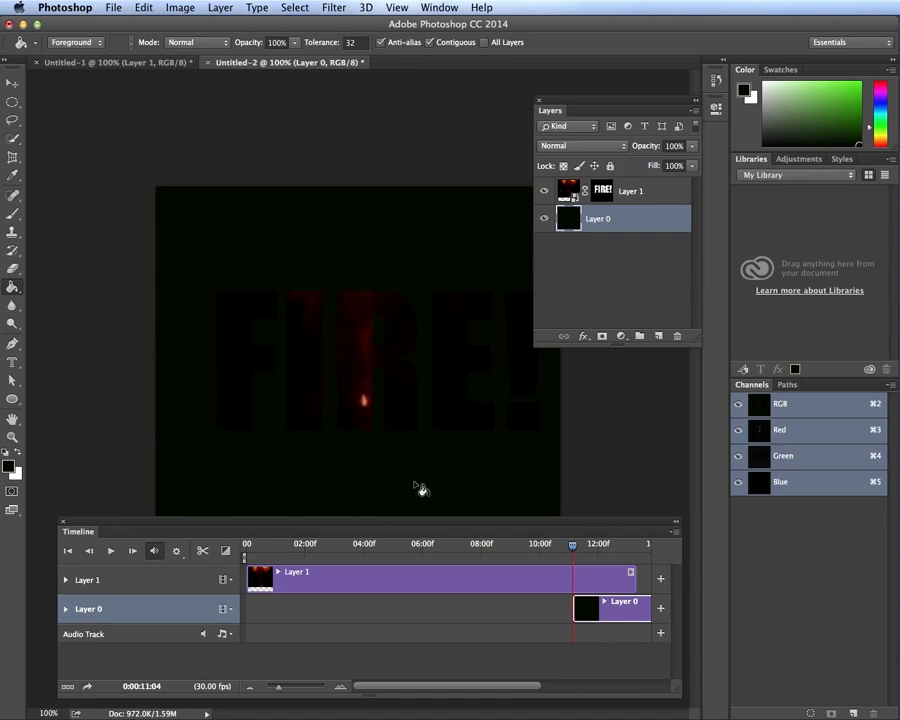
pyautogui.moveTo(575, 547); pyautogui.dragTo(237, 546)
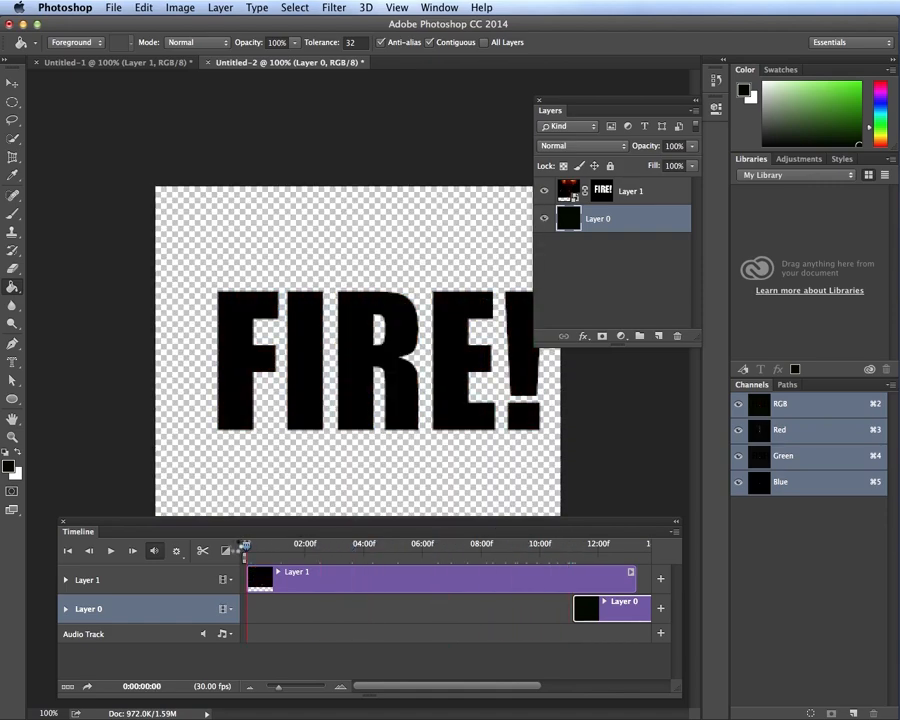
# Extend Layer 0's clip to start at 00:00 and preview the FIRE! animation over black
pyautogui.click(111, 551)
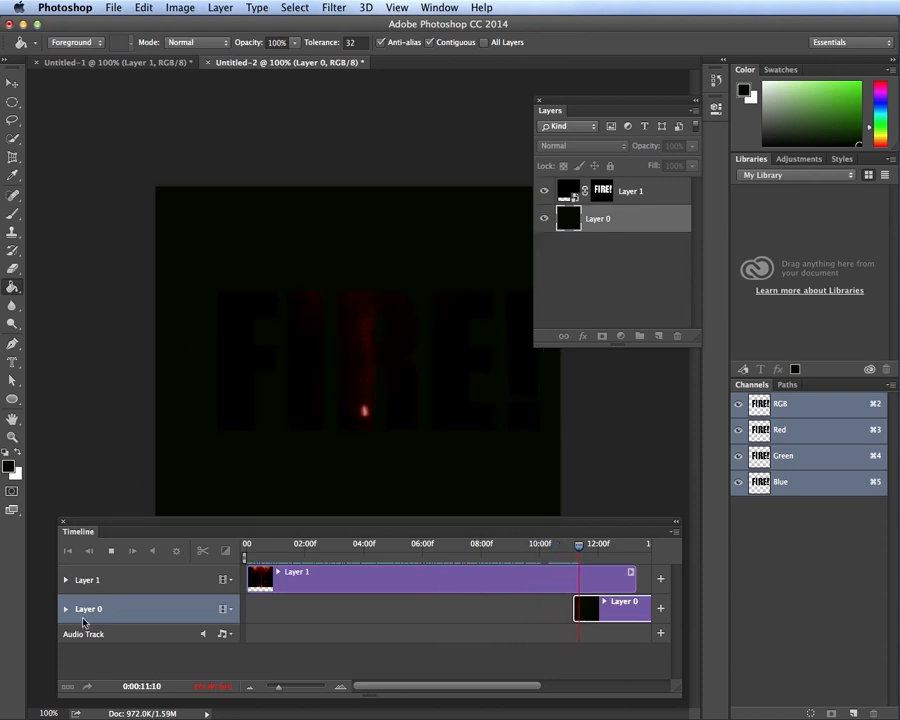
pyautogui.click(111, 551)
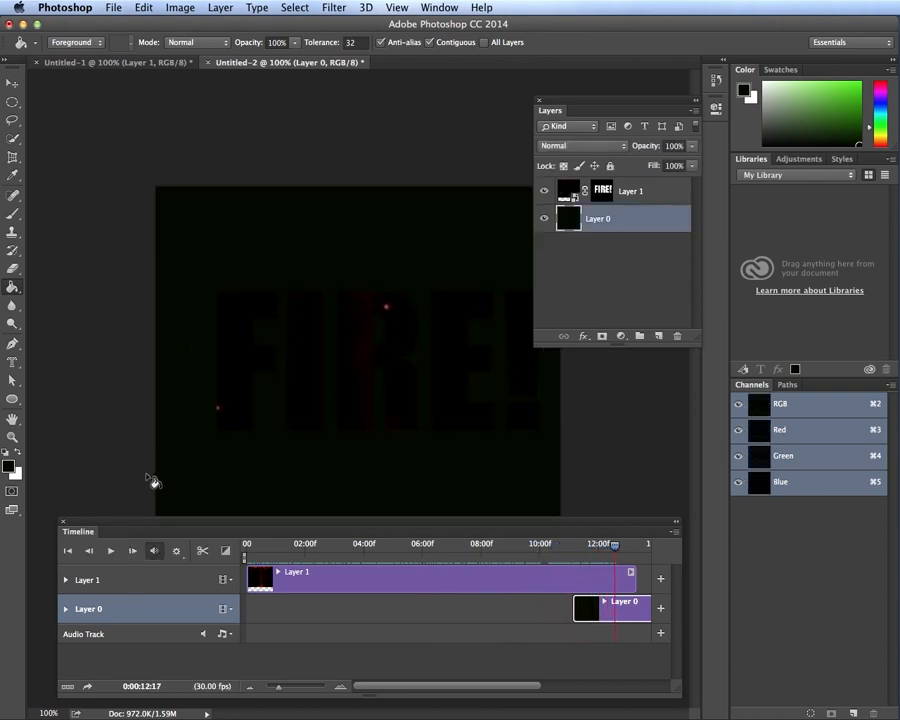
pyautogui.moveTo(624, 549); pyautogui.dragTo(246, 548)
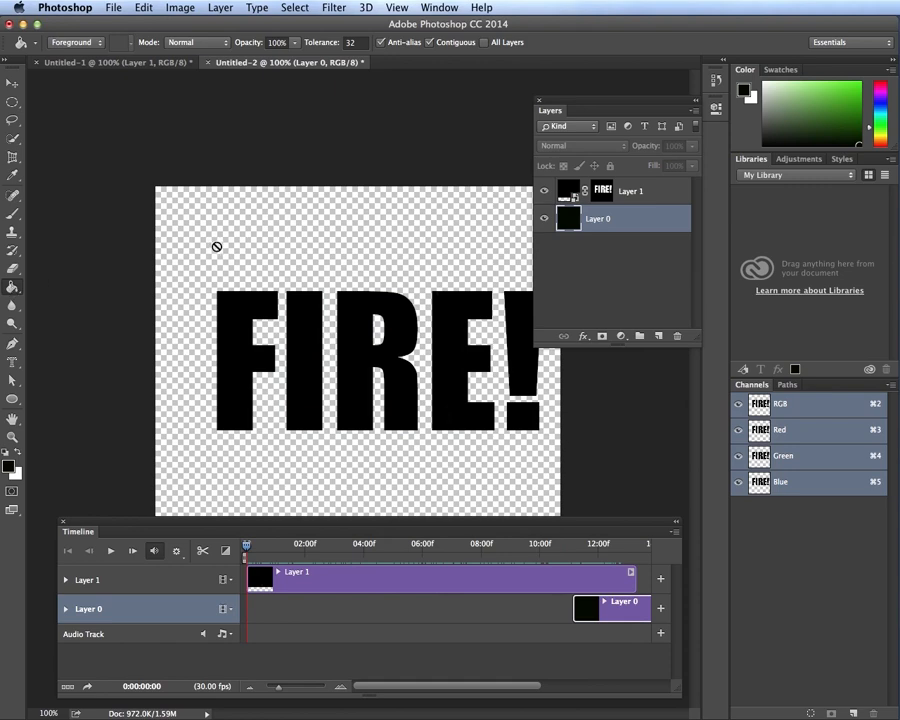
pyautogui.click(360, 263)
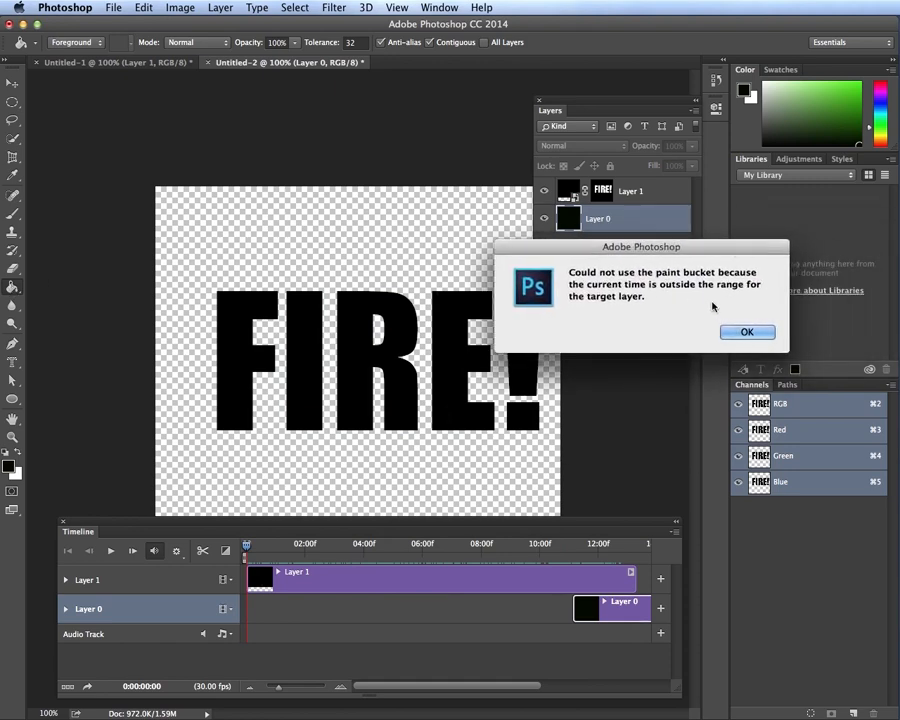
pyautogui.click(745, 330)
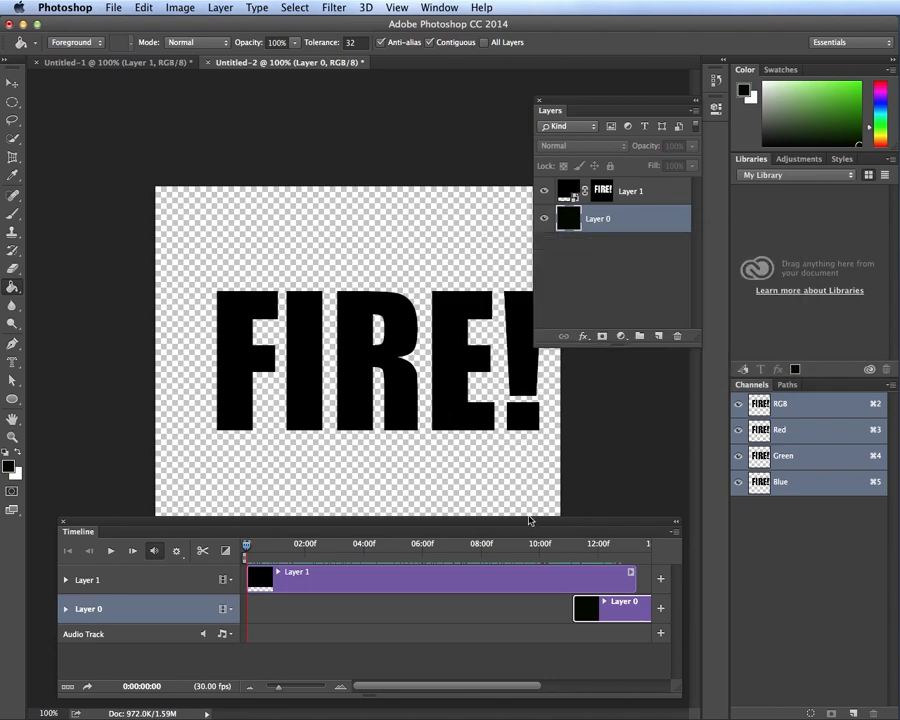
pyautogui.moveTo(575, 612); pyautogui.dragTo(246, 614)
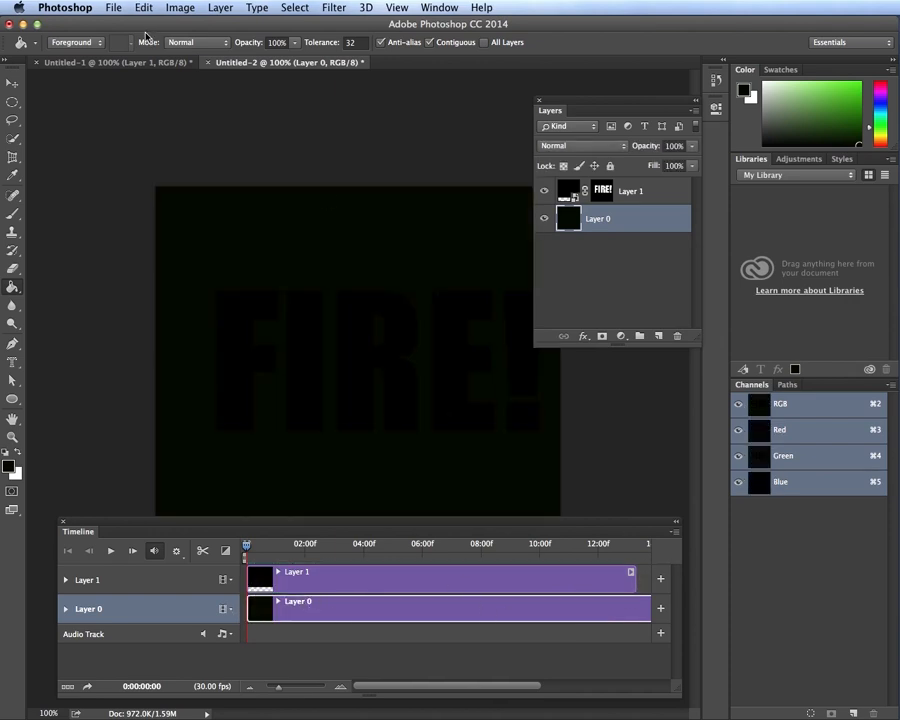
pyautogui.click(111, 551)
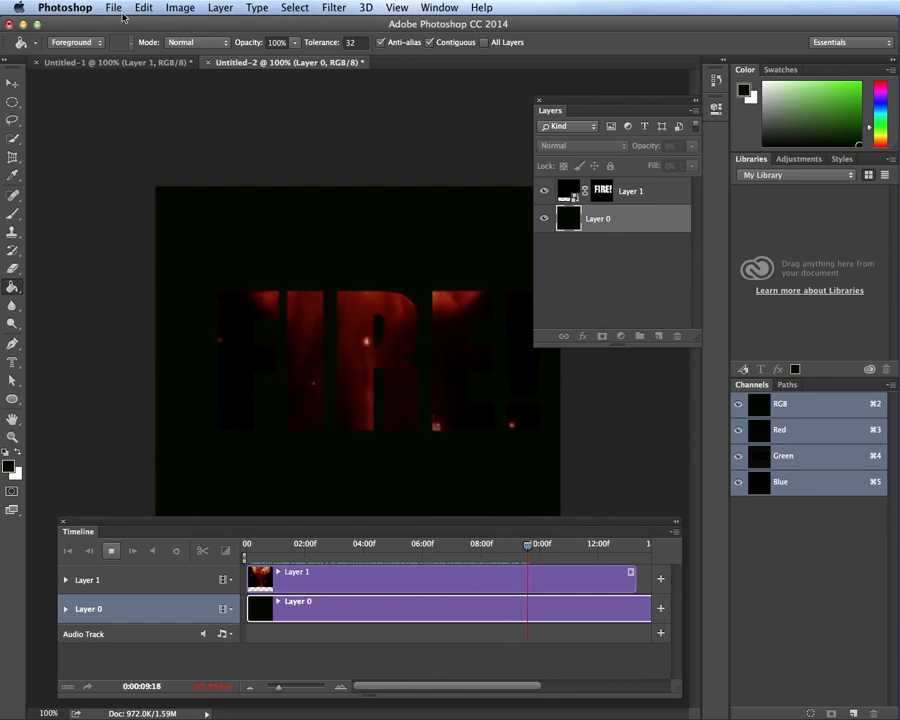
# Stop playback and render the animation with Render Video as explosion.mp4
pyautogui.click(112, 549)
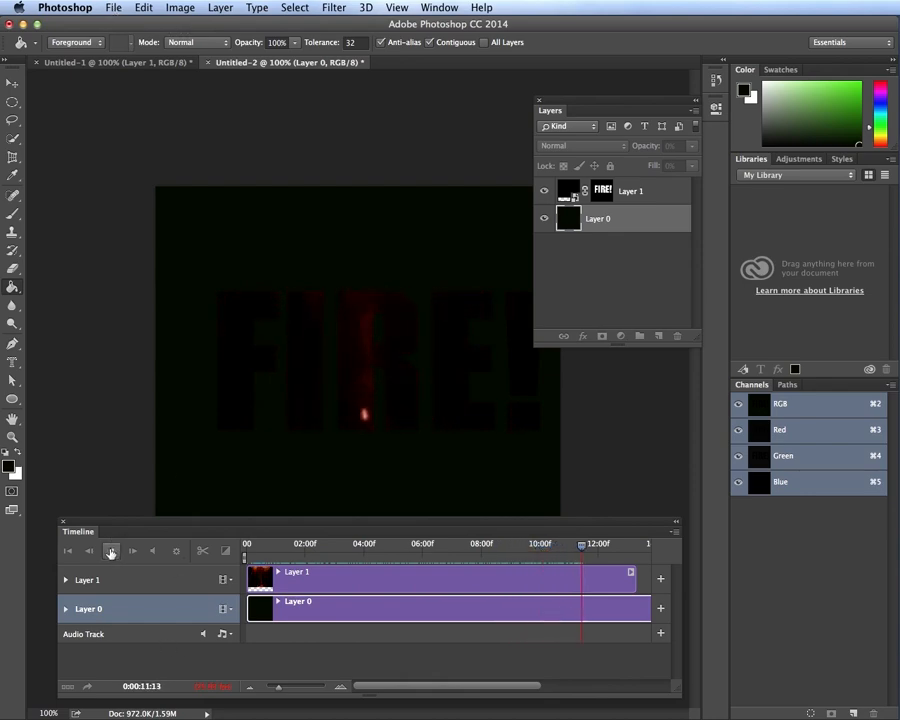
pyautogui.click(114, 7)
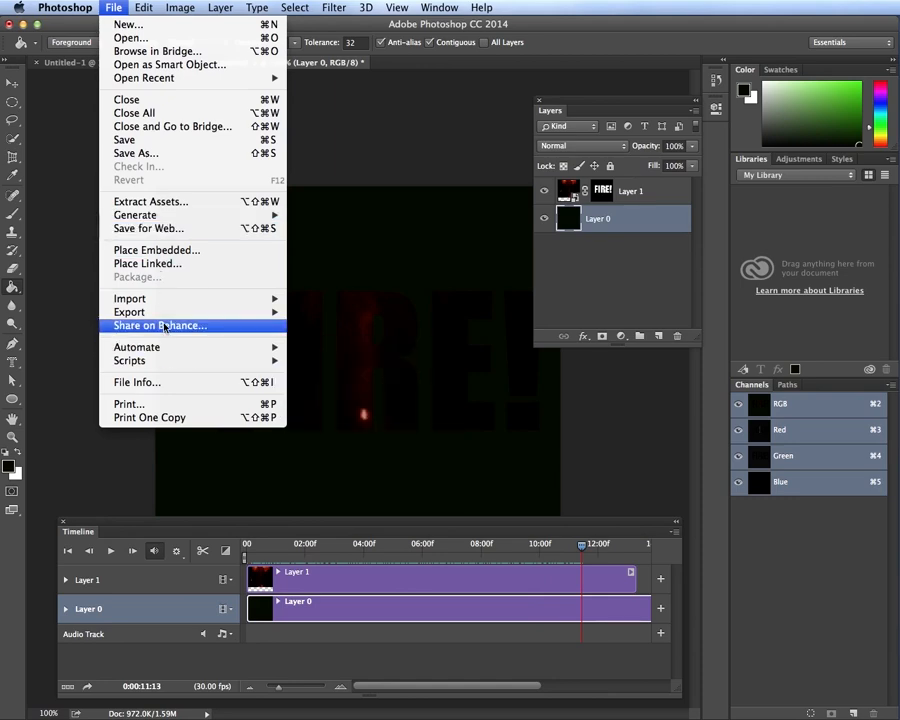
pyautogui.moveTo(162, 318)
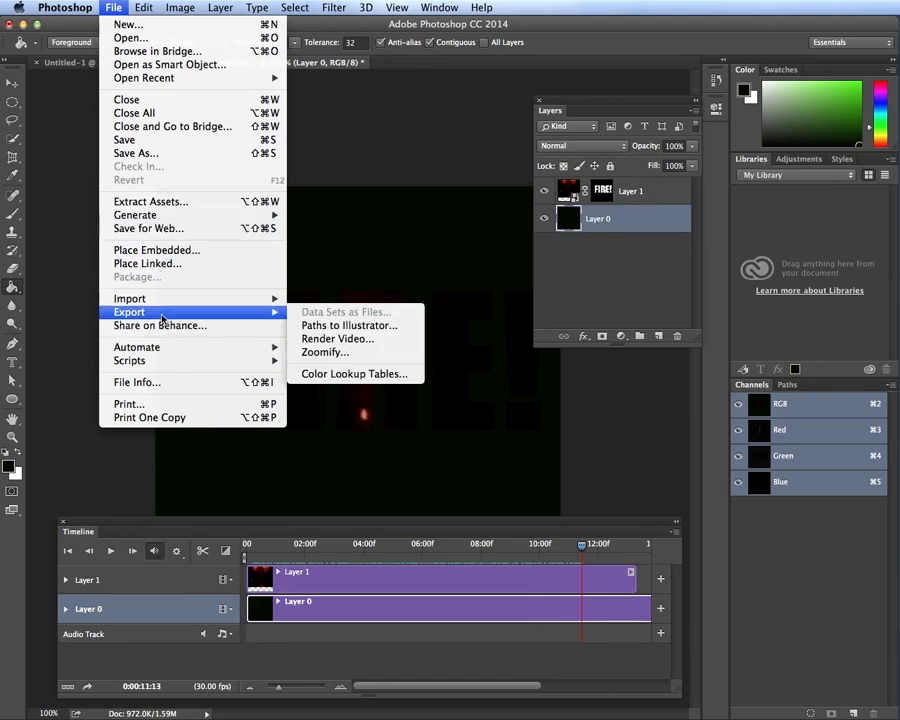
pyautogui.click(369, 340)
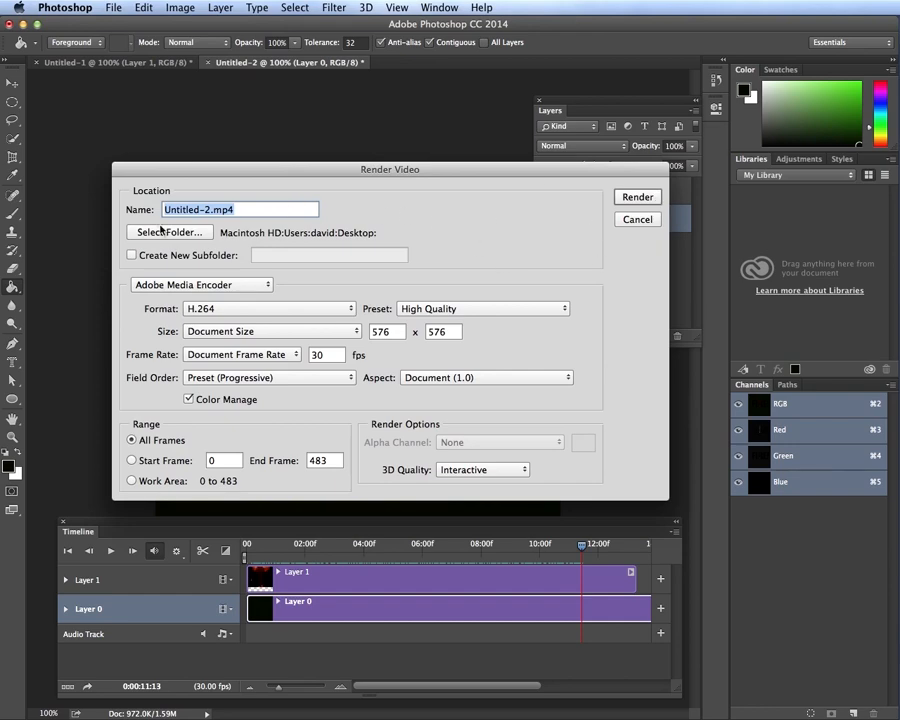
pyautogui.moveTo(212, 210); pyautogui.dragTo(133, 210)
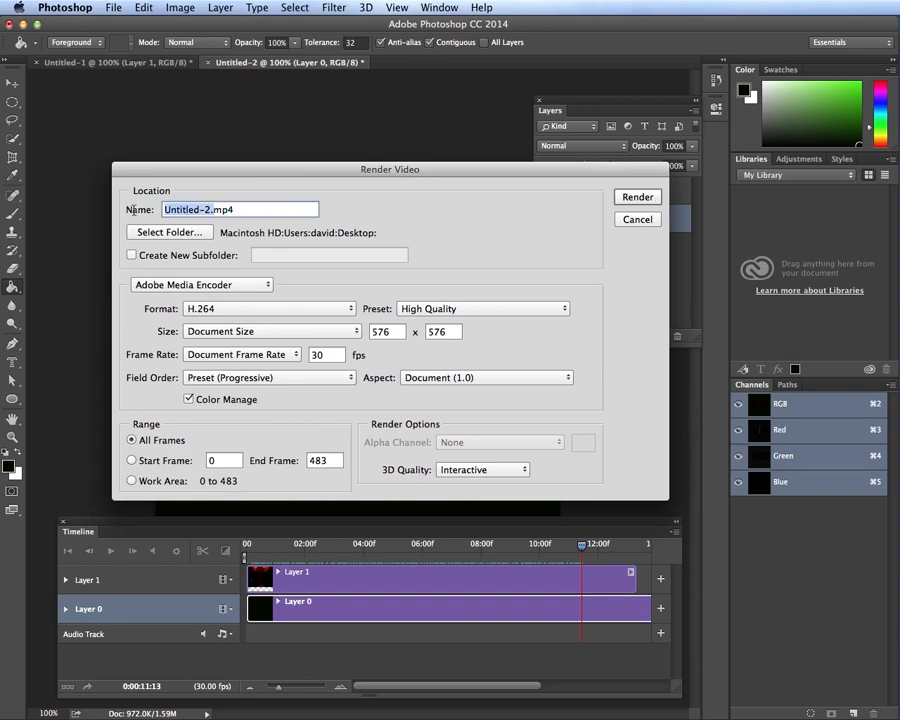
pyautogui.write('explosion')
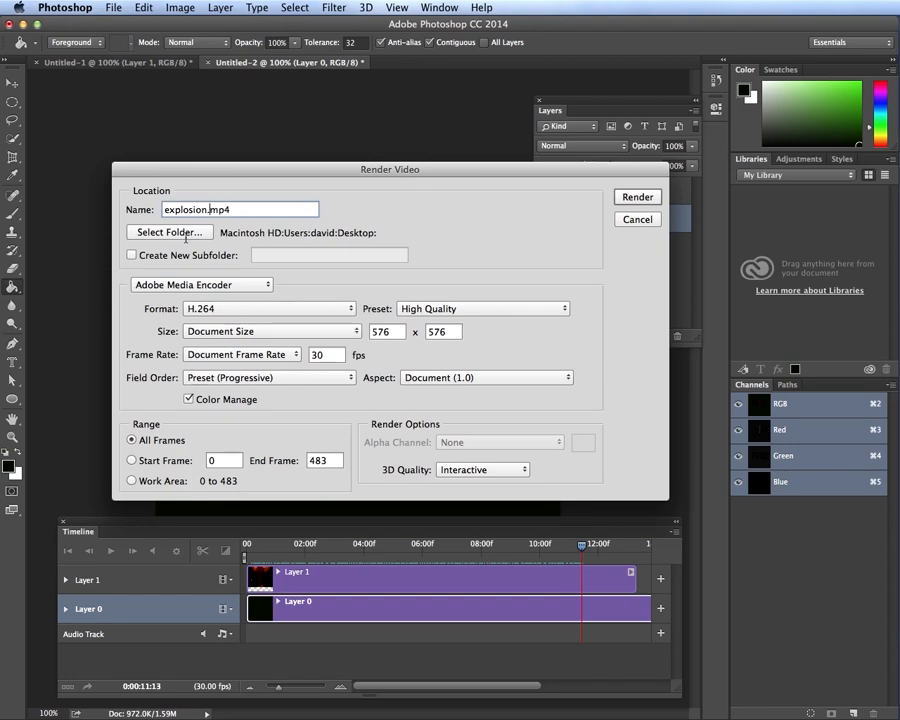
pyautogui.click(638, 197)
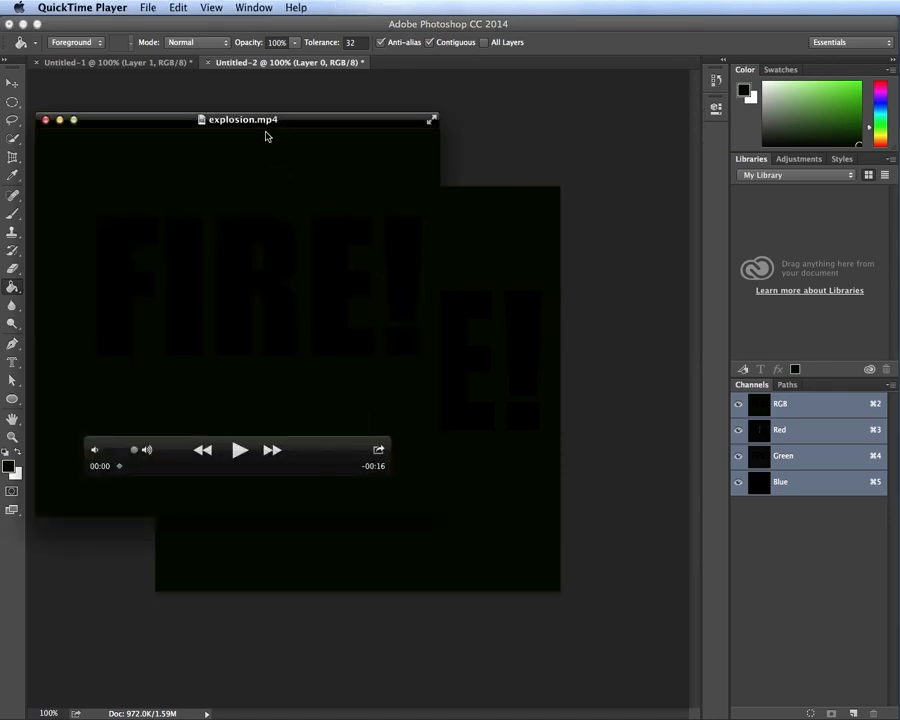
# Move the QuickTime window, lower the volume, play explosion.mp4 through, then close it
pyautogui.moveTo(285, 124); pyautogui.dragTo(538, 132)
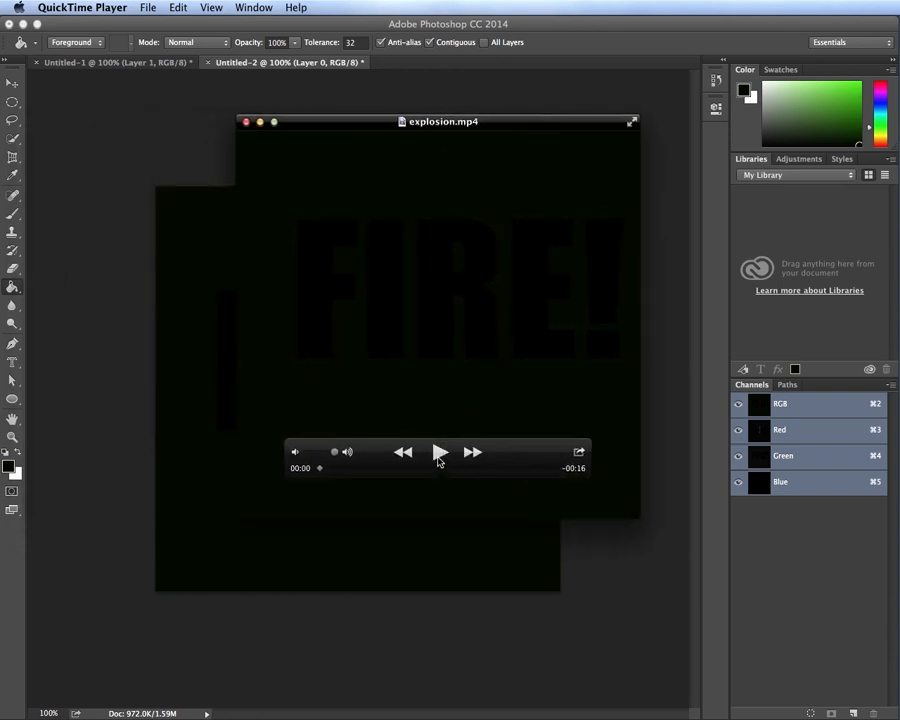
pyautogui.moveTo(338, 455); pyautogui.dragTo(315, 455)
pyautogui.click(438, 453)
pyautogui.click(246, 122)
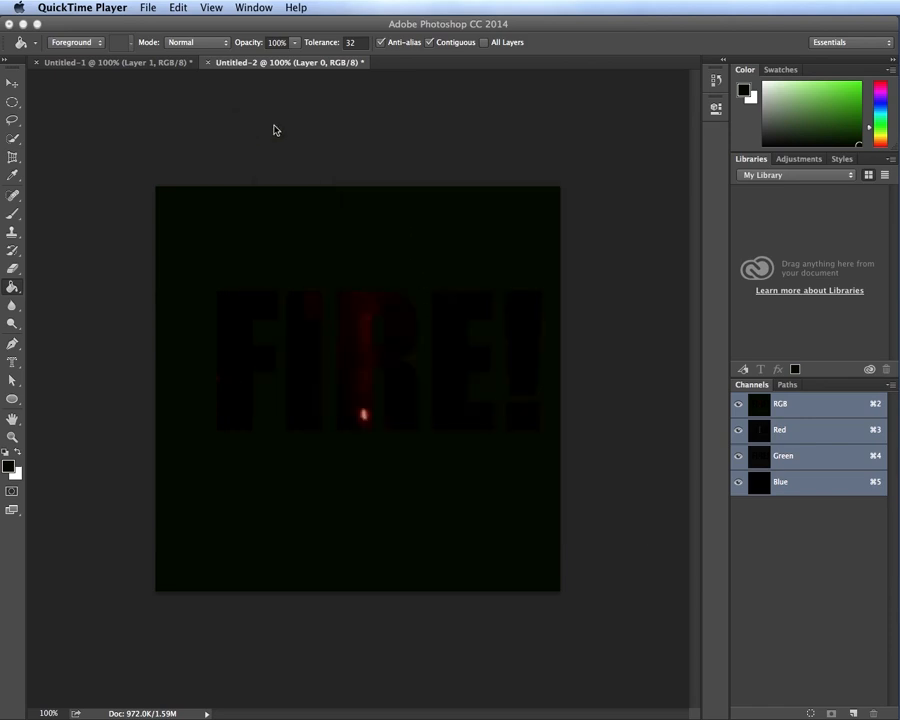